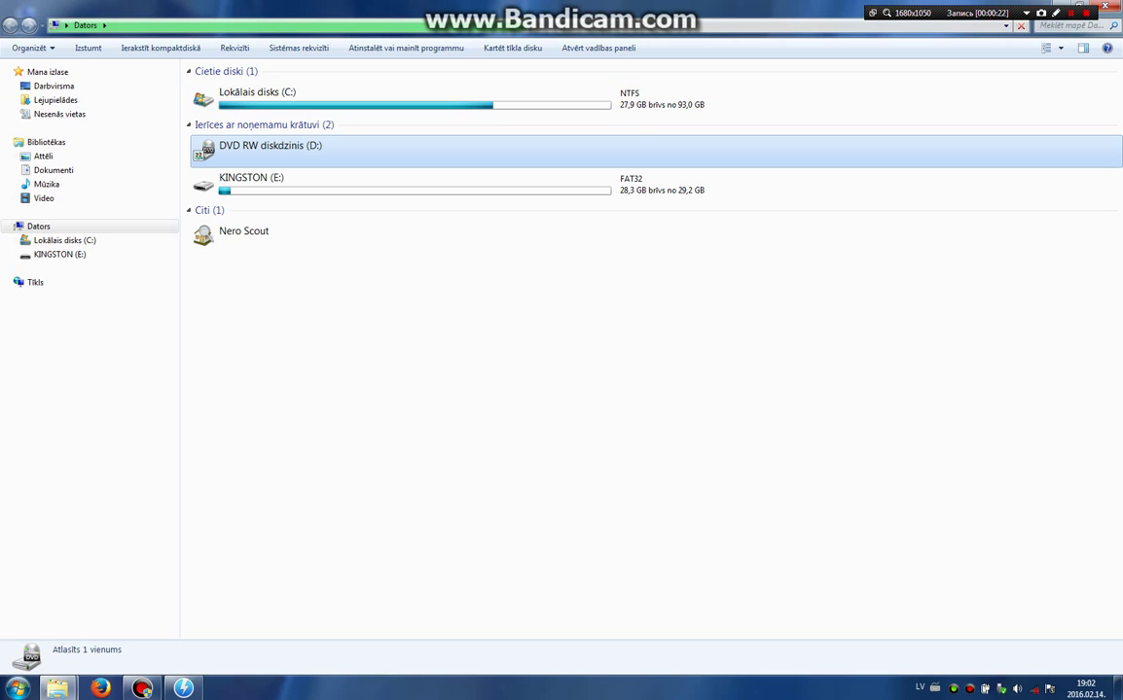
Step: Open the The.Sims.4.Spa.Day.Addon-RELOADED folder on the Games_proga DVD in drive D:
left_click(1025, 13)
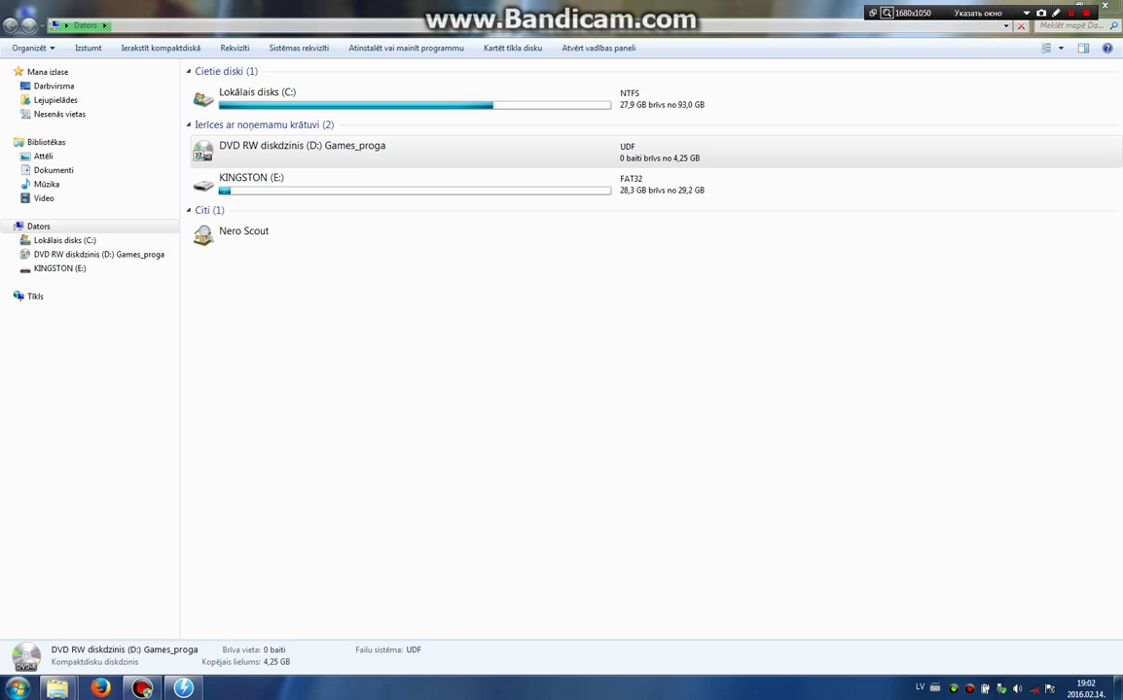
key("Return")
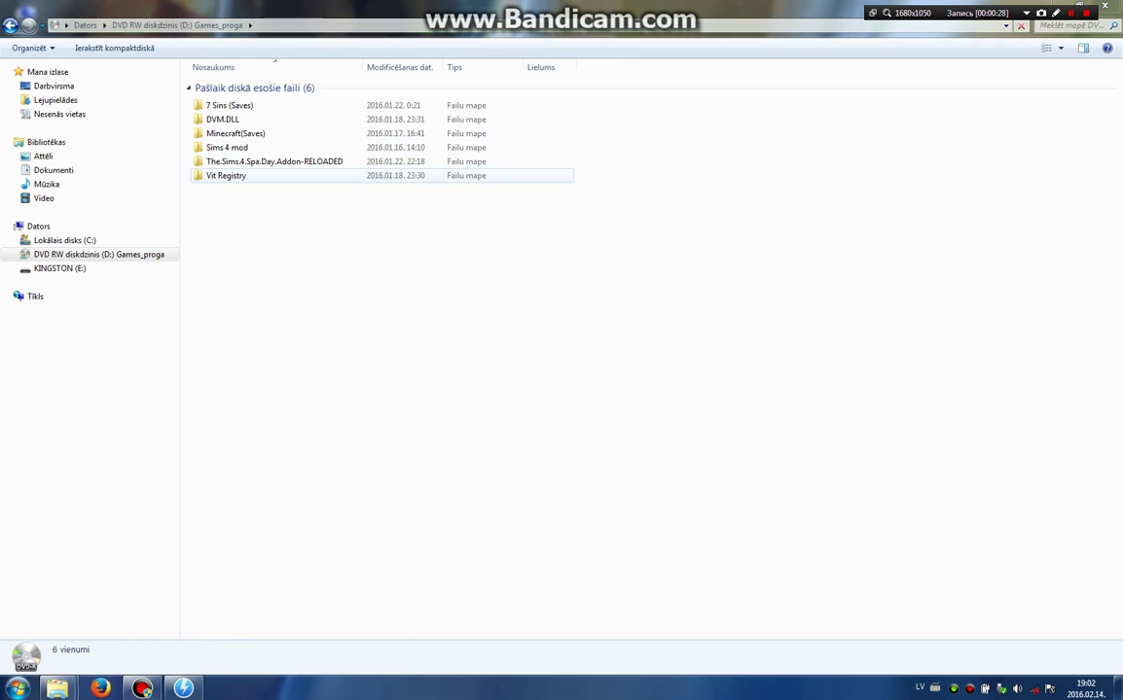
left_click(652, 170)
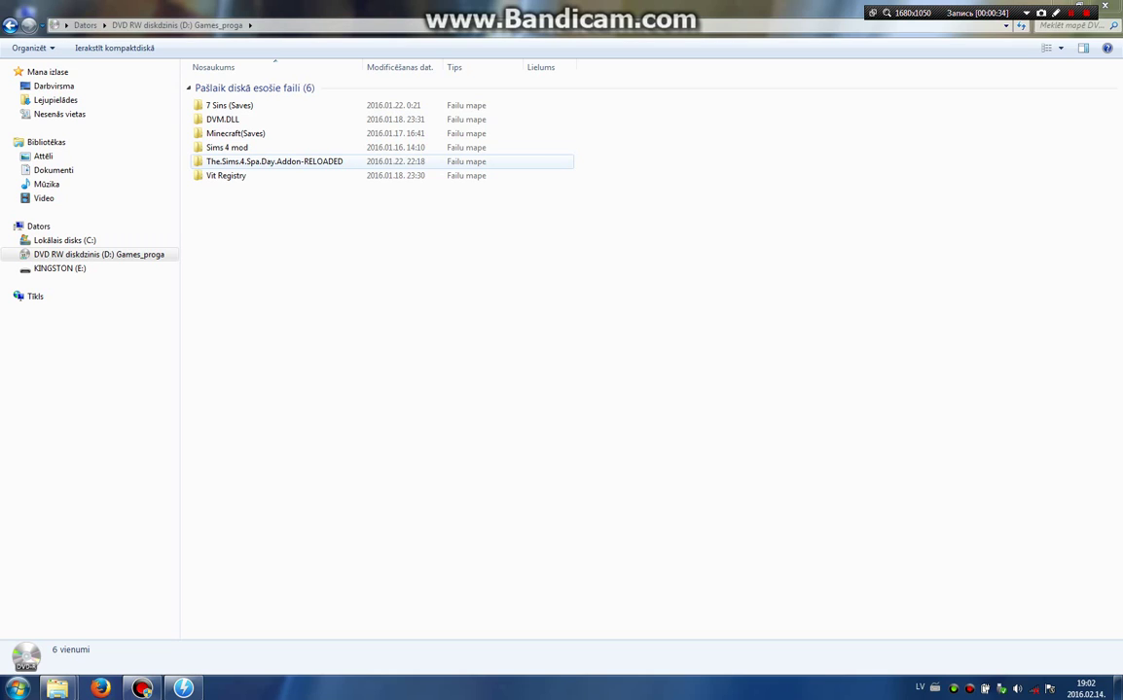
double_click(274, 162)
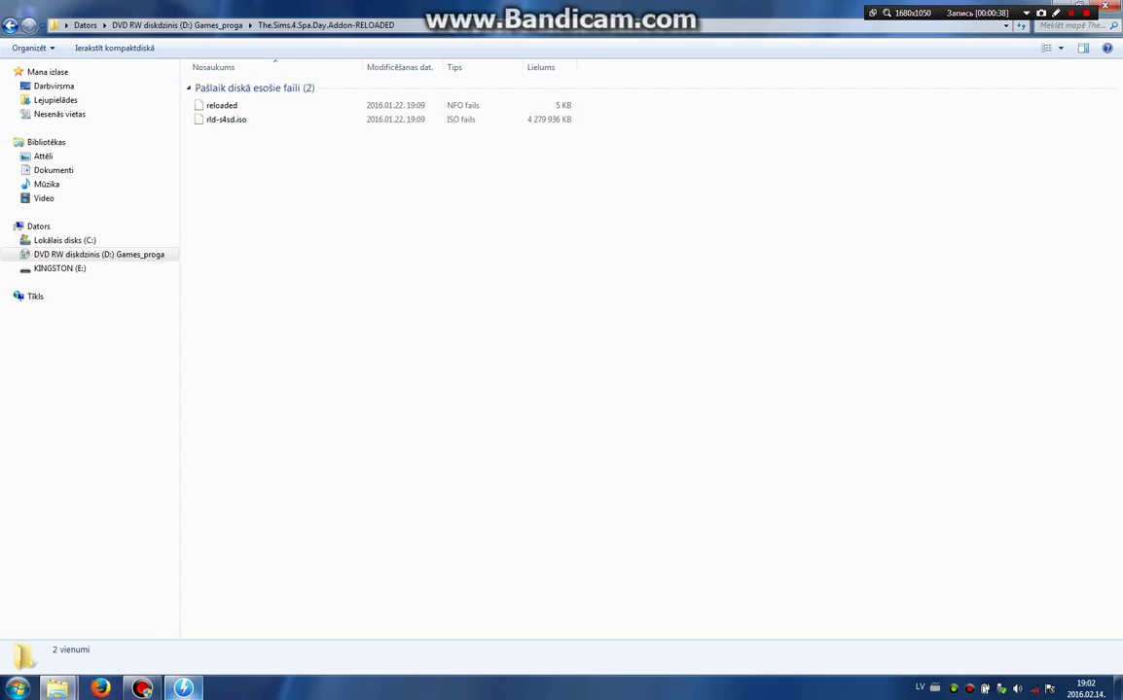
Step: Switch to DAEMON Tools Lite and add rld-s4sd.iso from the DVD's The.Sims.4.Spa.Day.Addon-RELOADED folder to the image list
left_click(183, 689)
left_click_drag(487, 76, 633, 97)
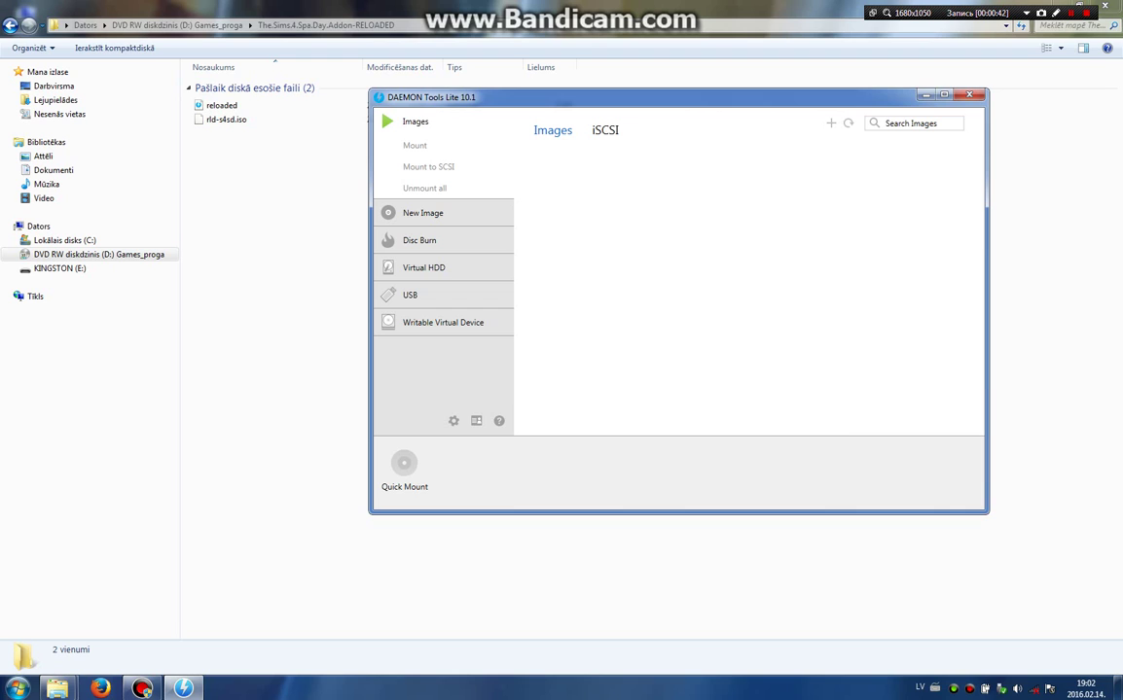
left_click(831, 123)
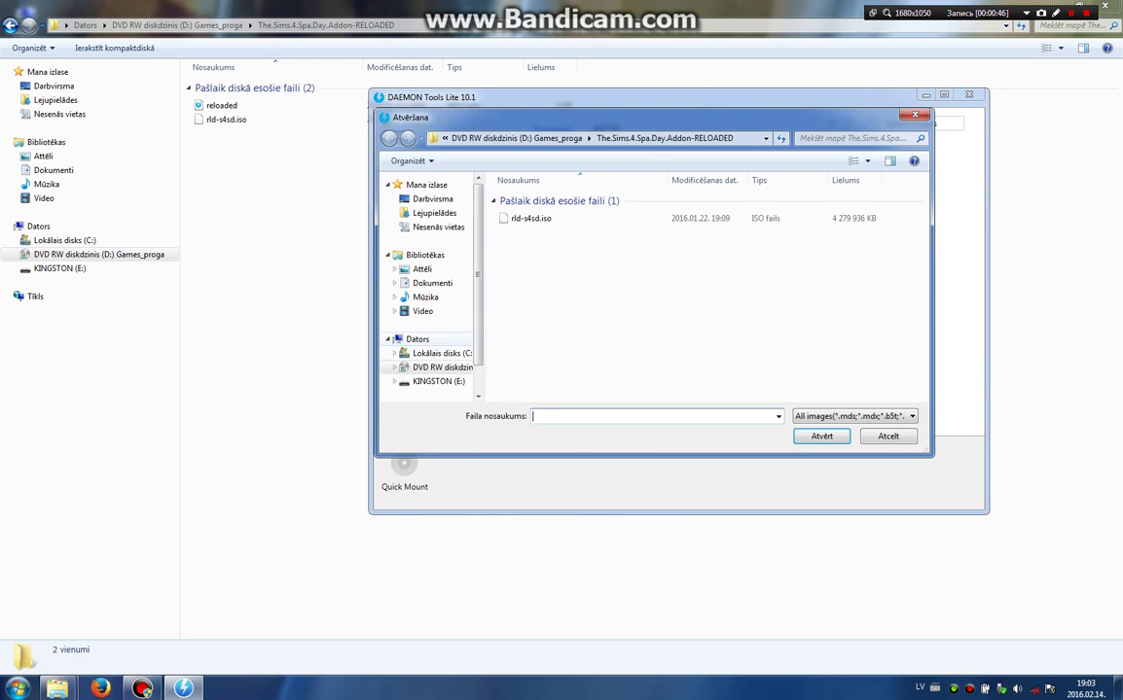
left_click(440, 367)
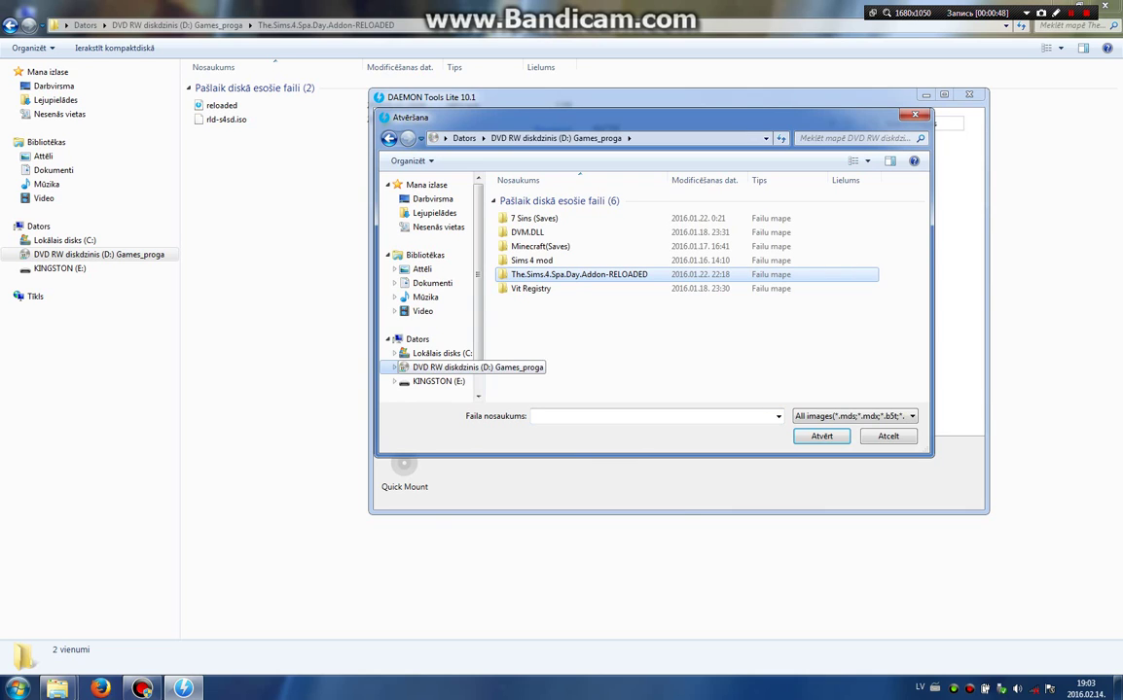
scroll(428, 291, "down", 1)
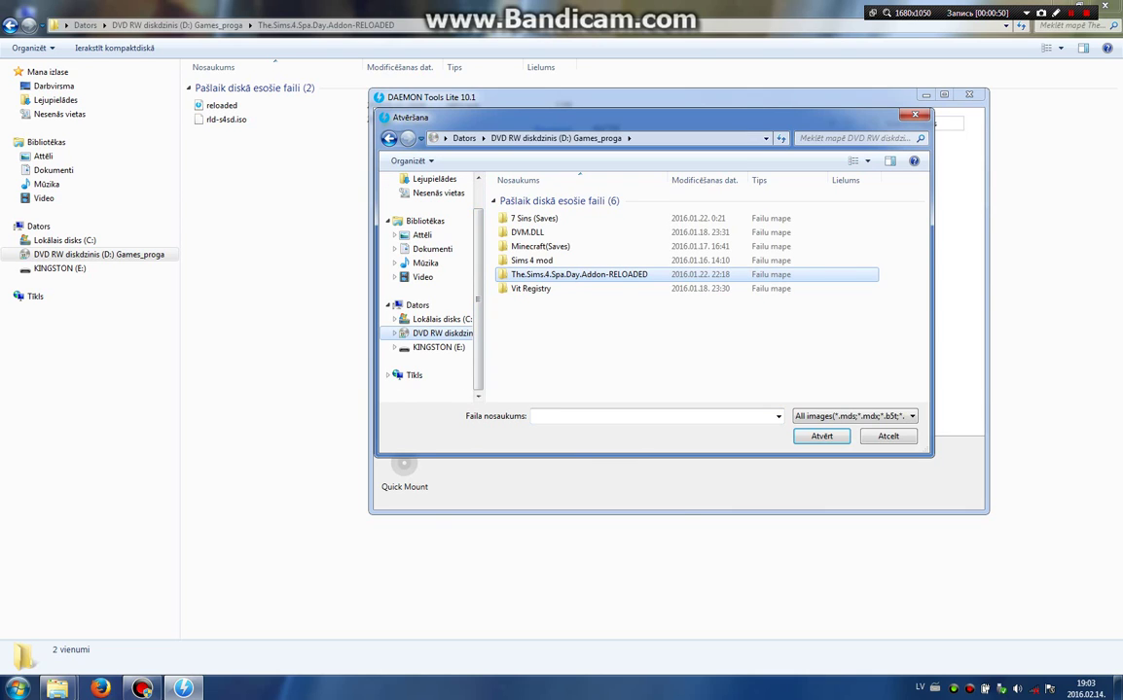
left_click_drag(484, 292, 681, 292)
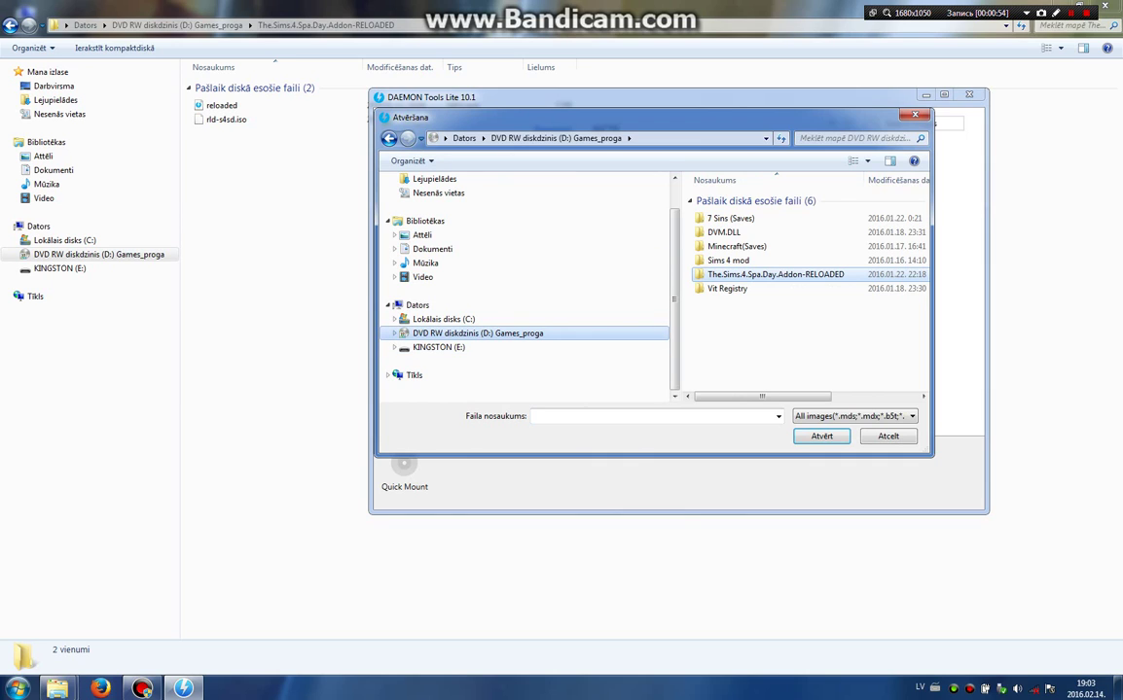
double_click(477, 334)
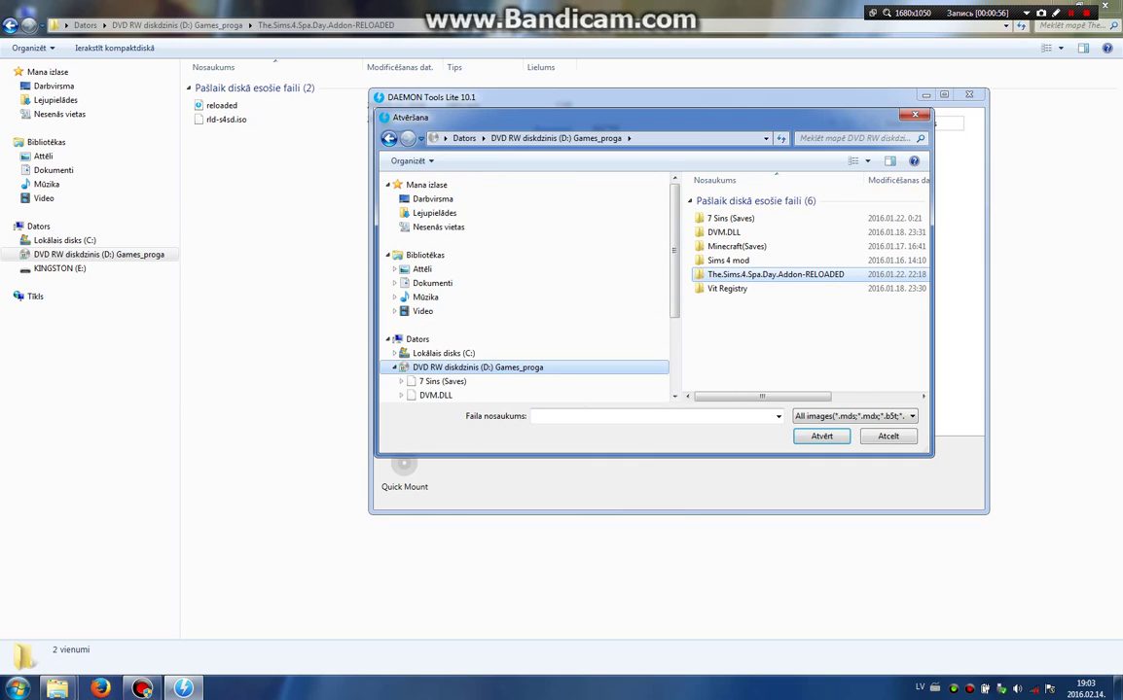
scroll(506, 351, "down", 2)
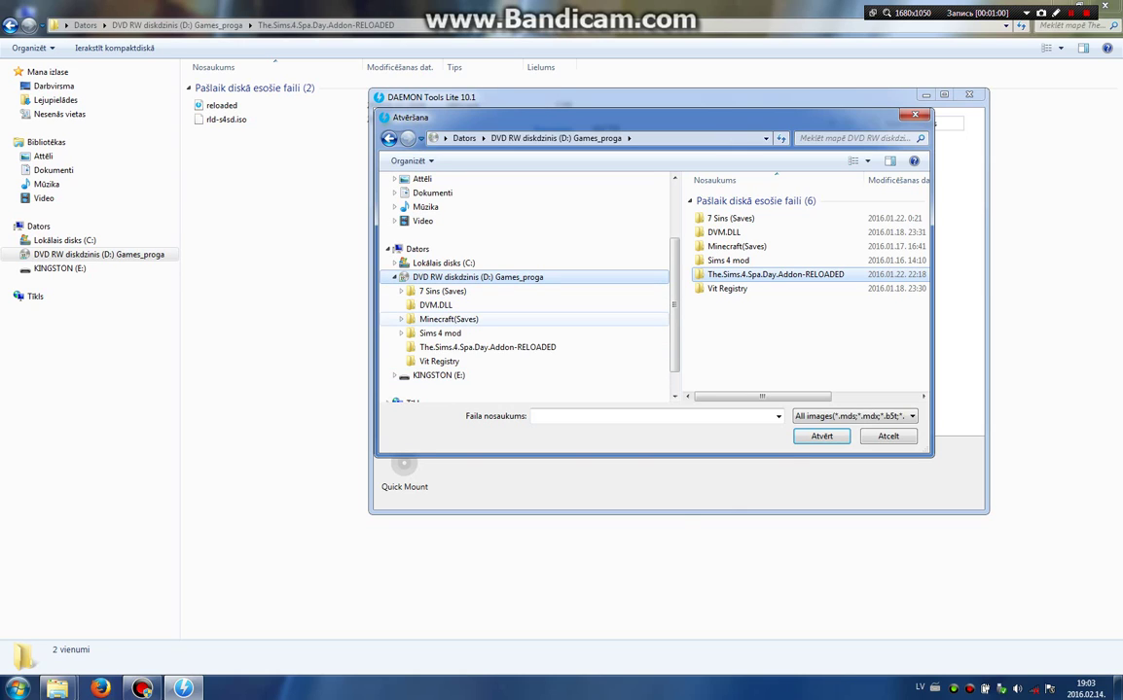
left_click(486, 347)
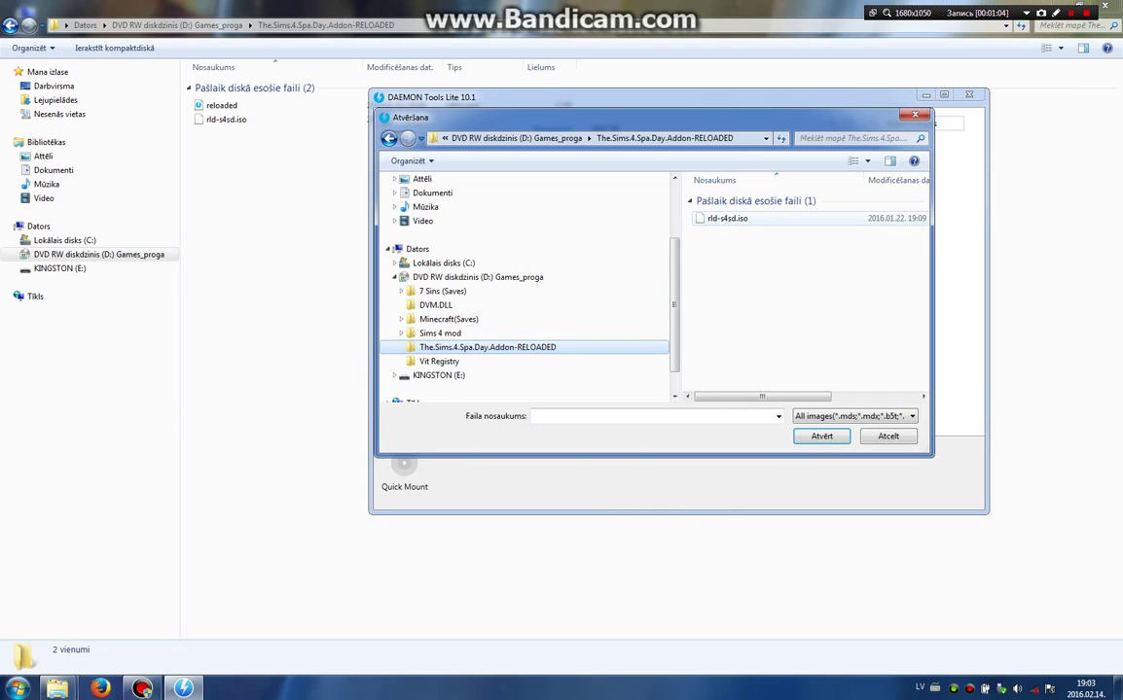
left_click(727, 219)
left_click(821, 437)
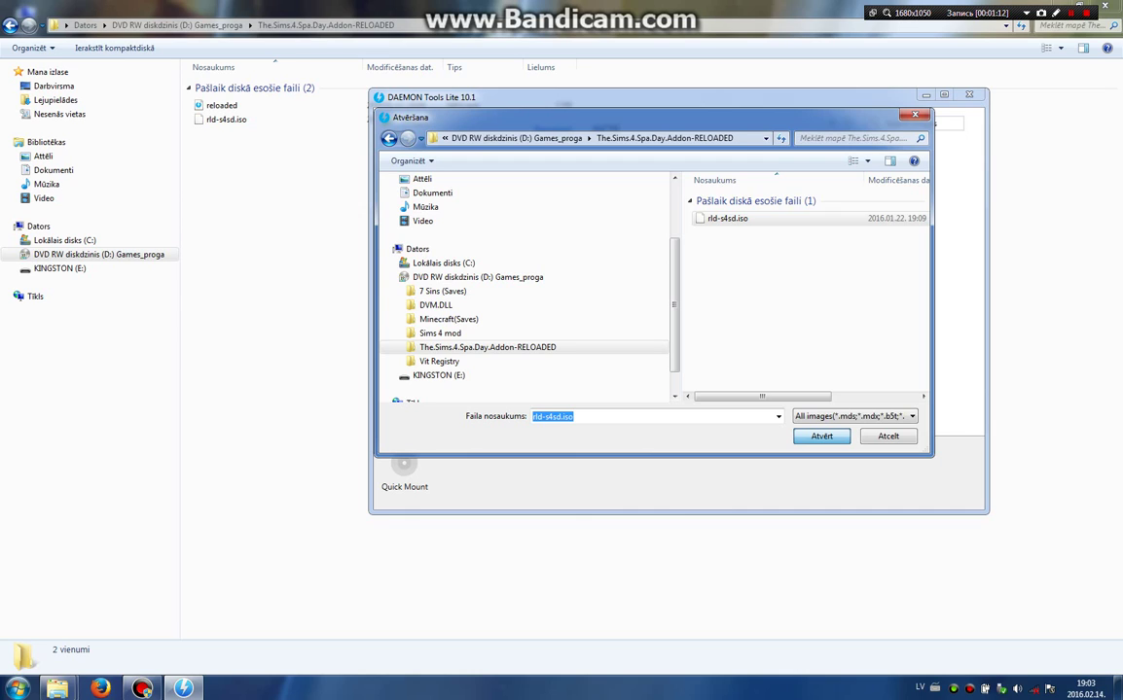
key("Return")
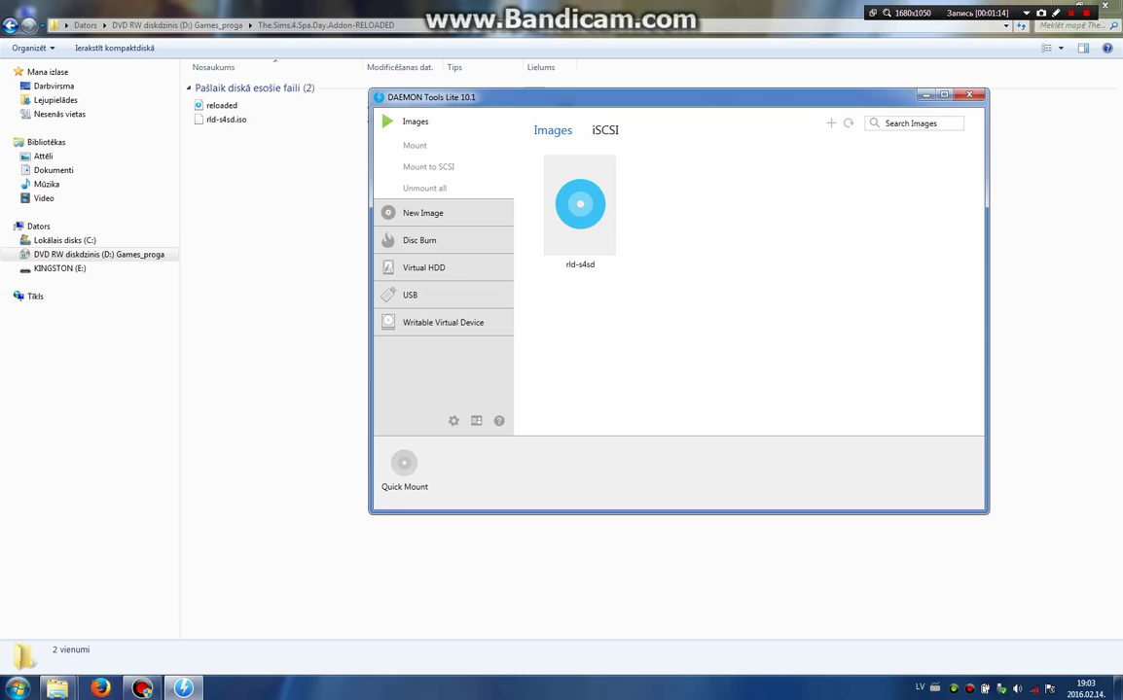
Step: Mount the rld-s4sd image to a SCSI virtual drive
left_click(580, 206)
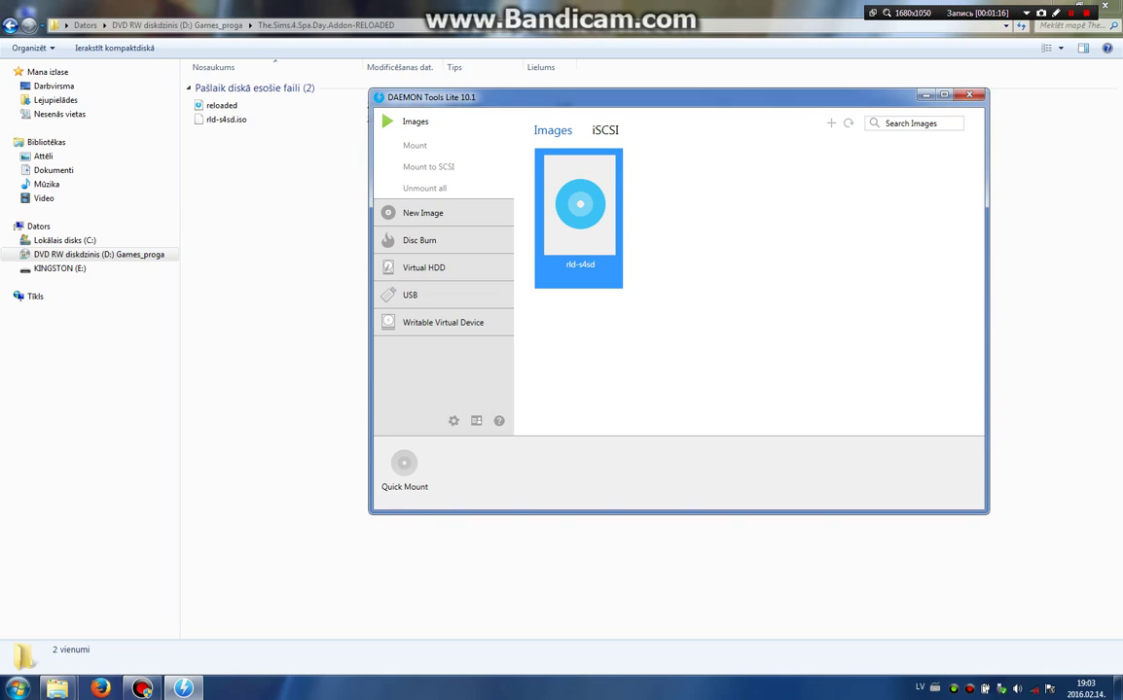
right_click(579, 216)
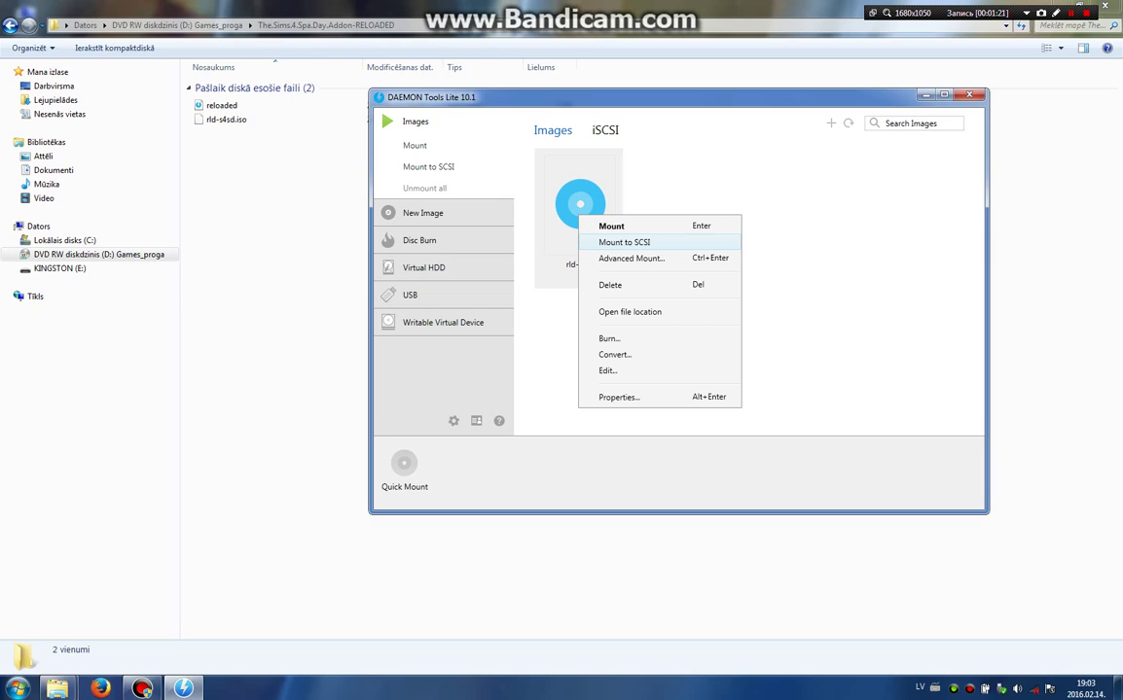
left_click(624, 242)
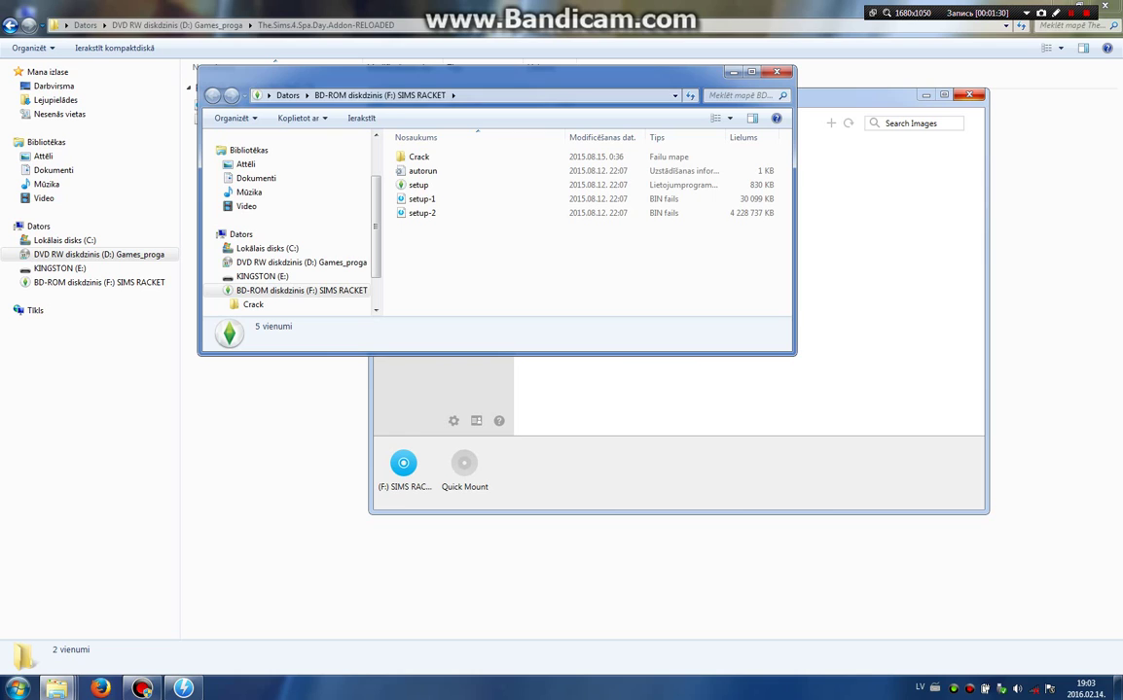
Step: Close the DVD's folder window and DAEMON Tools Lite, keeping the mounted SIMS RACKET disc window open
left_click(905, 195)
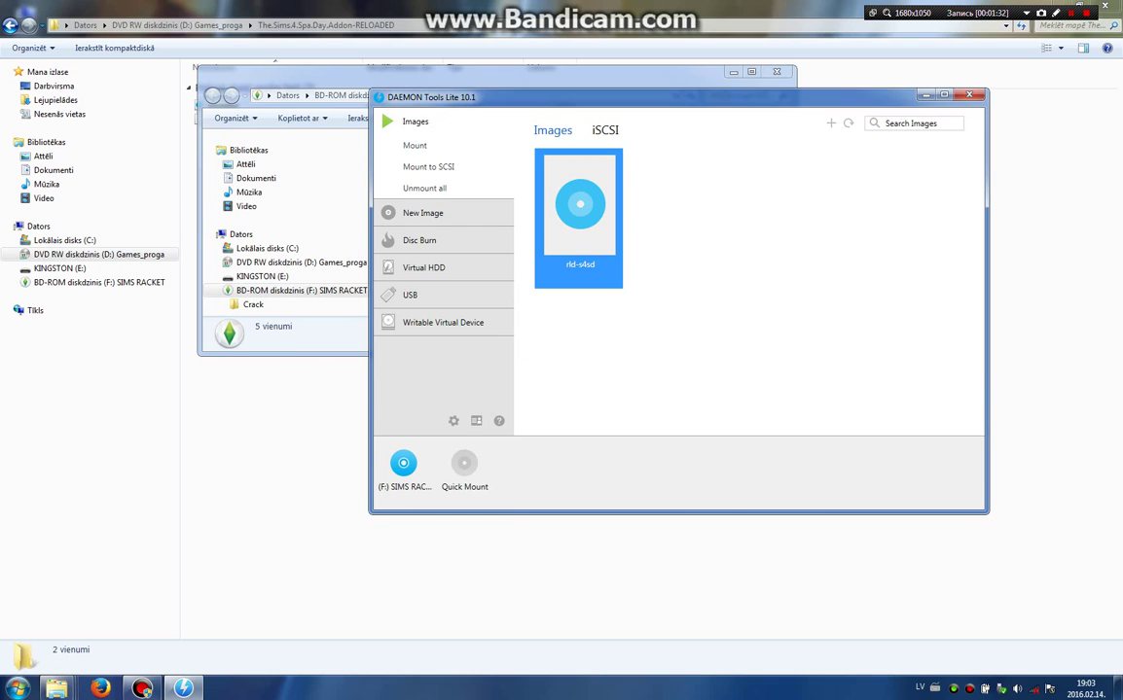
left_click(1051, 215)
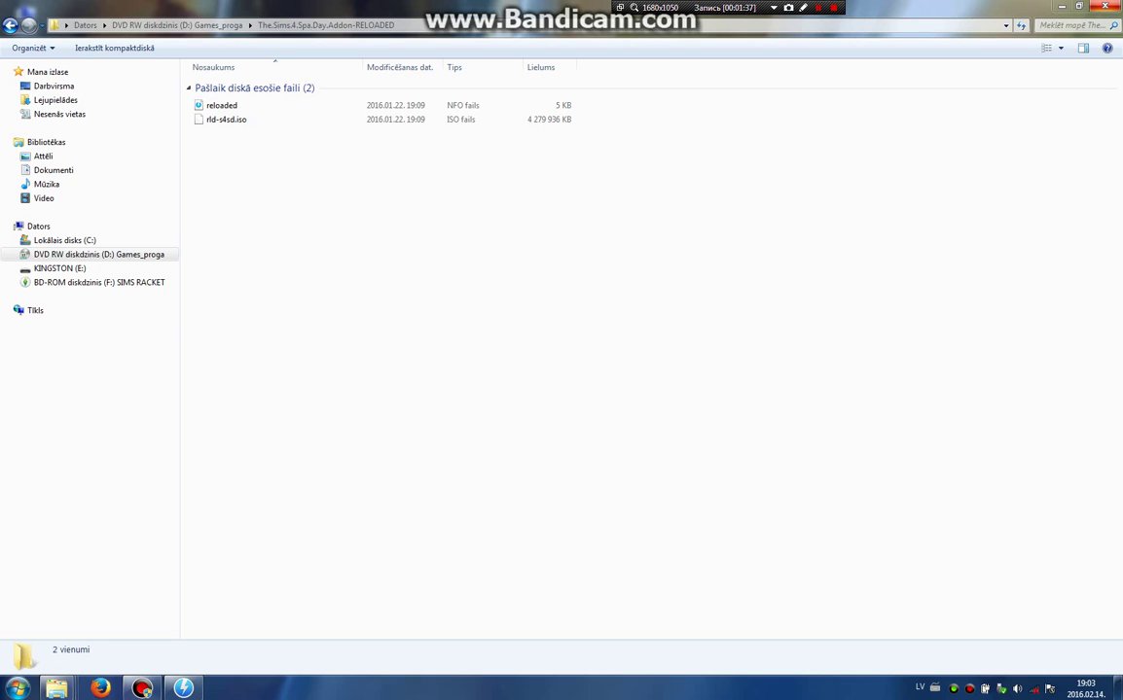
left_click(1104, 6)
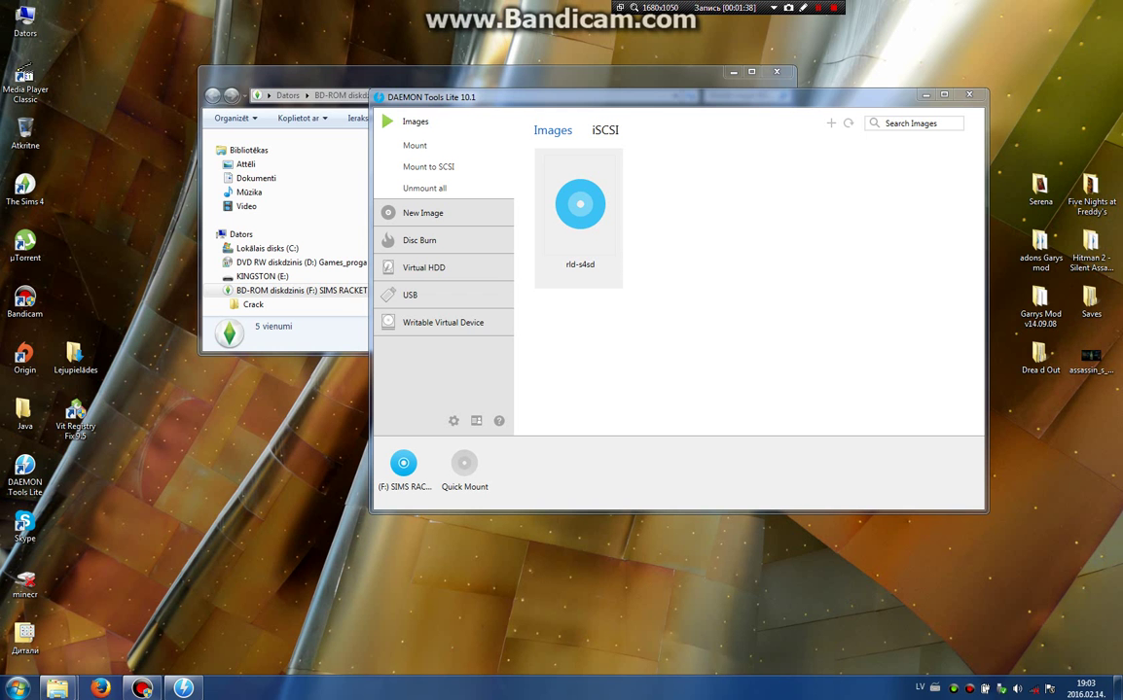
left_click(672, 76)
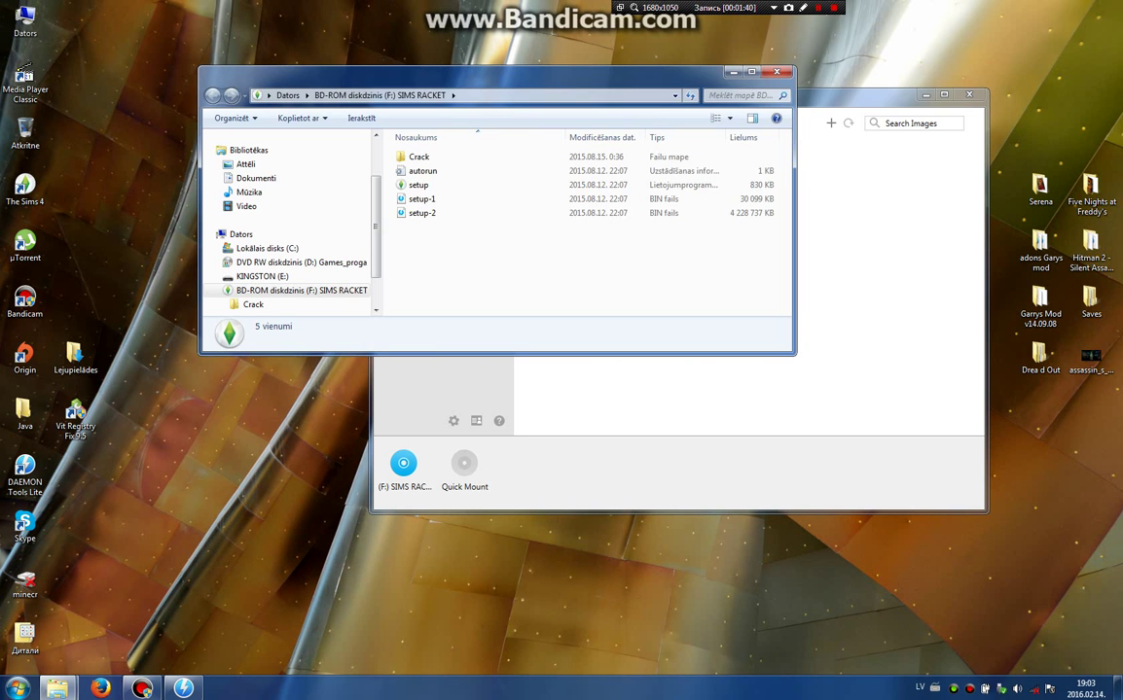
left_click(848, 243)
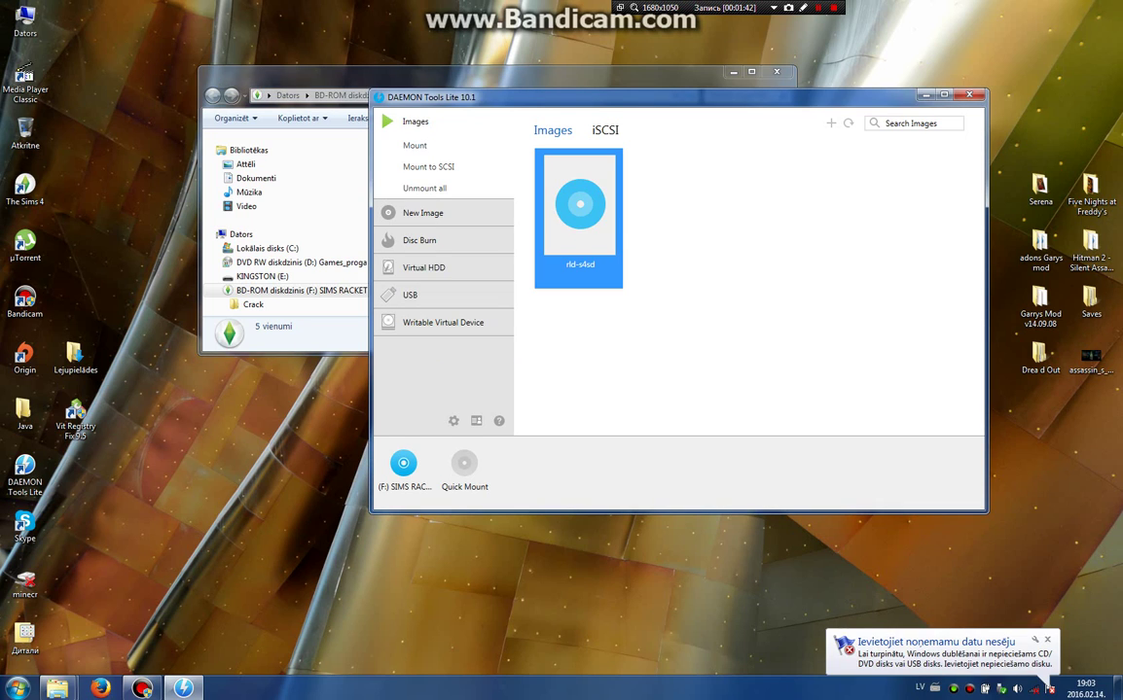
left_click(969, 95)
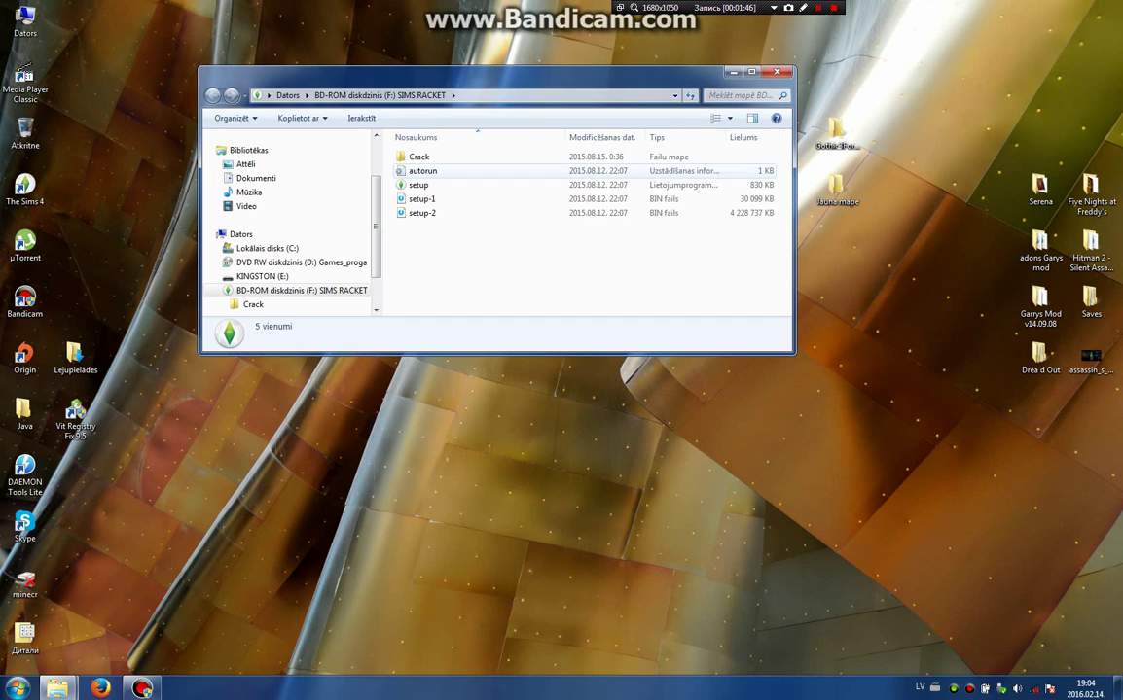
Step: Run setup from the mounted SIMS RACKET disc, allow it to make changes, and dismiss the installer's opening notice
left_click(430, 185)
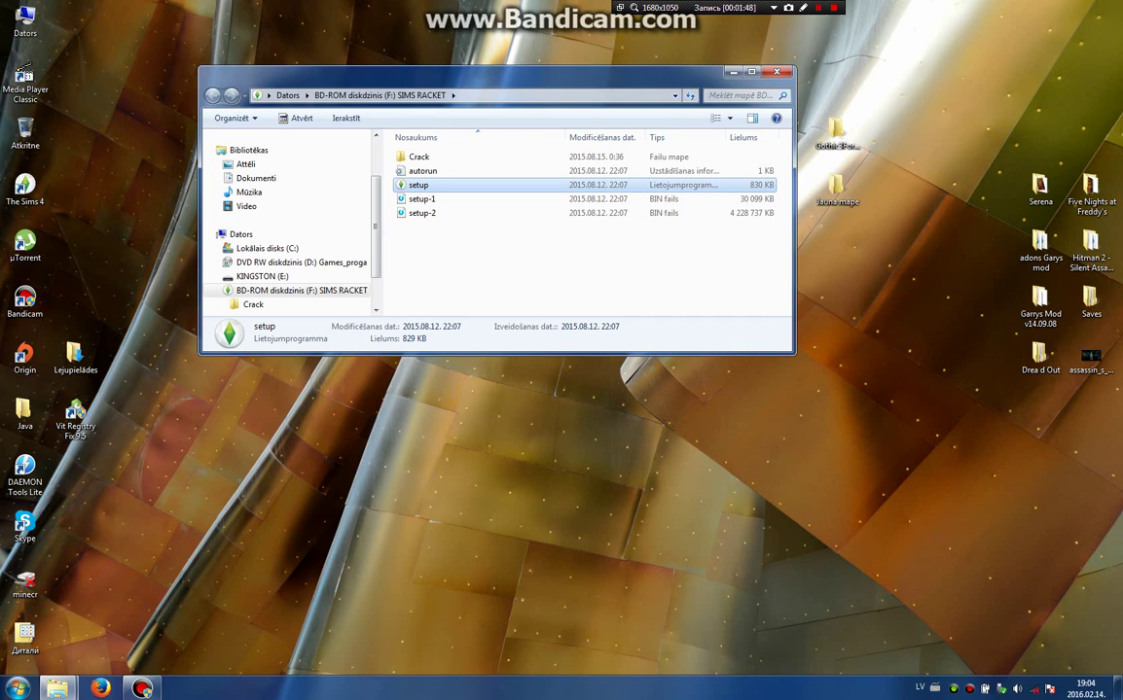
double_click(430, 185)
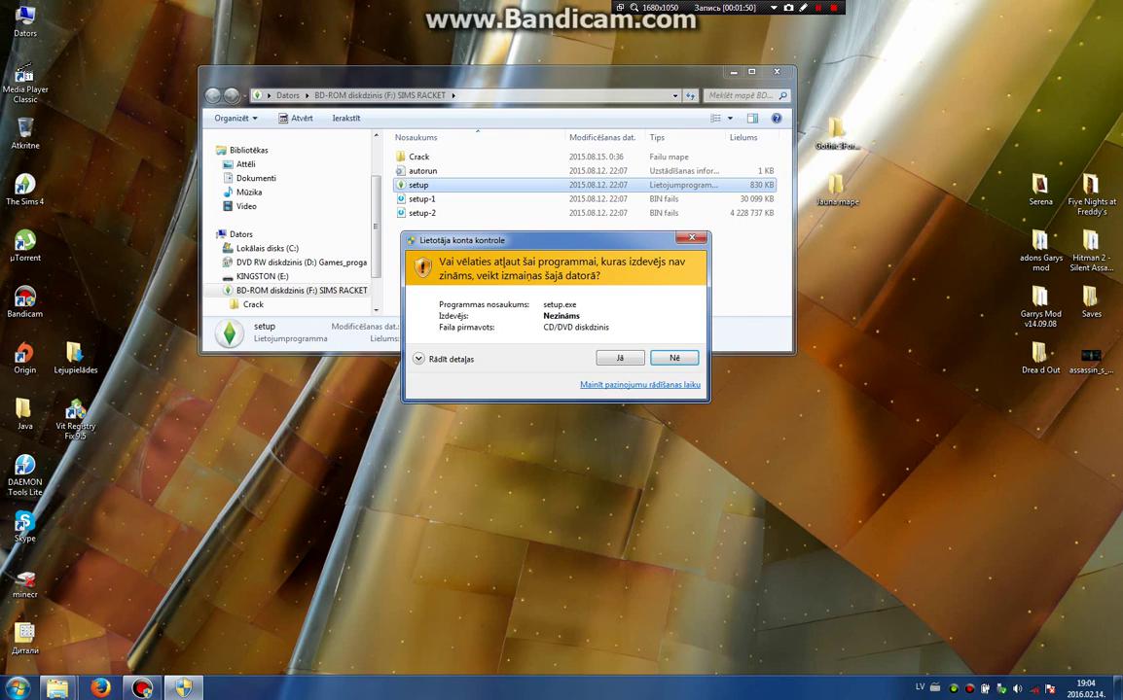
left_click(620, 358)
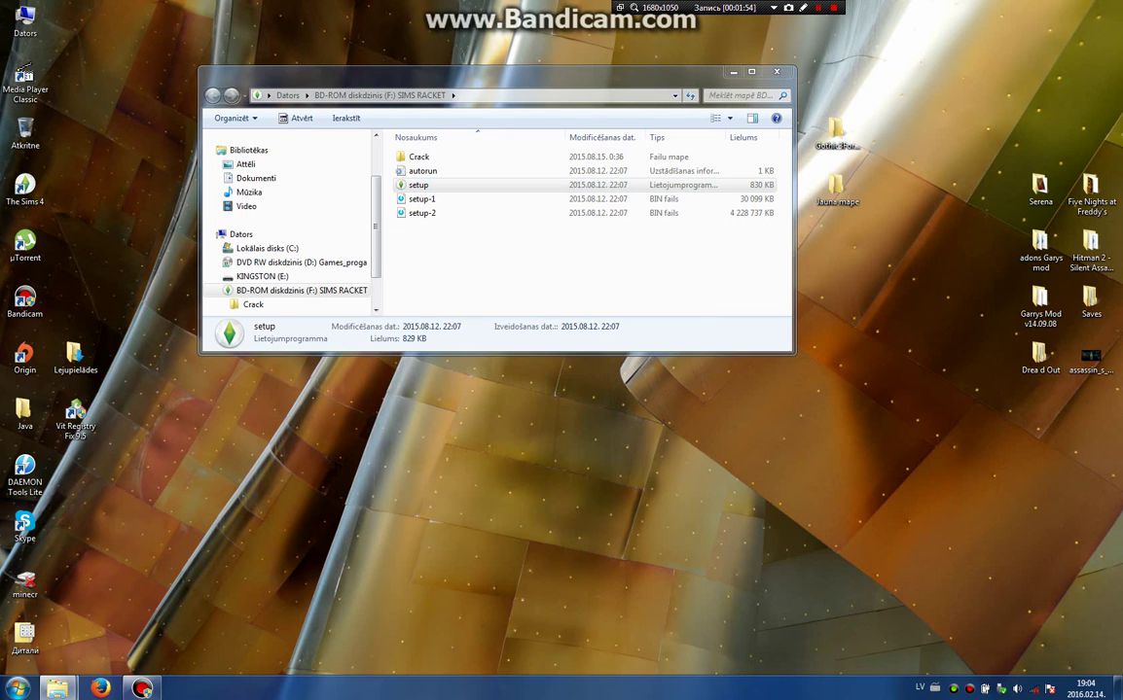
left_click_drag(619, 354, 619, 581)
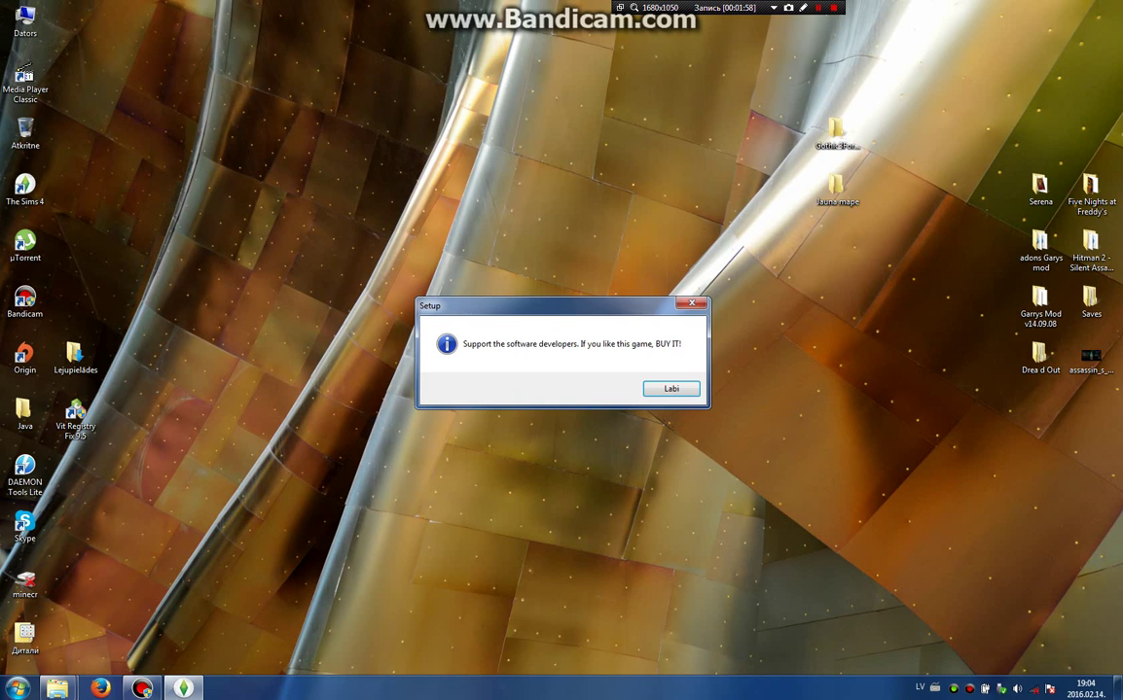
key("Return")
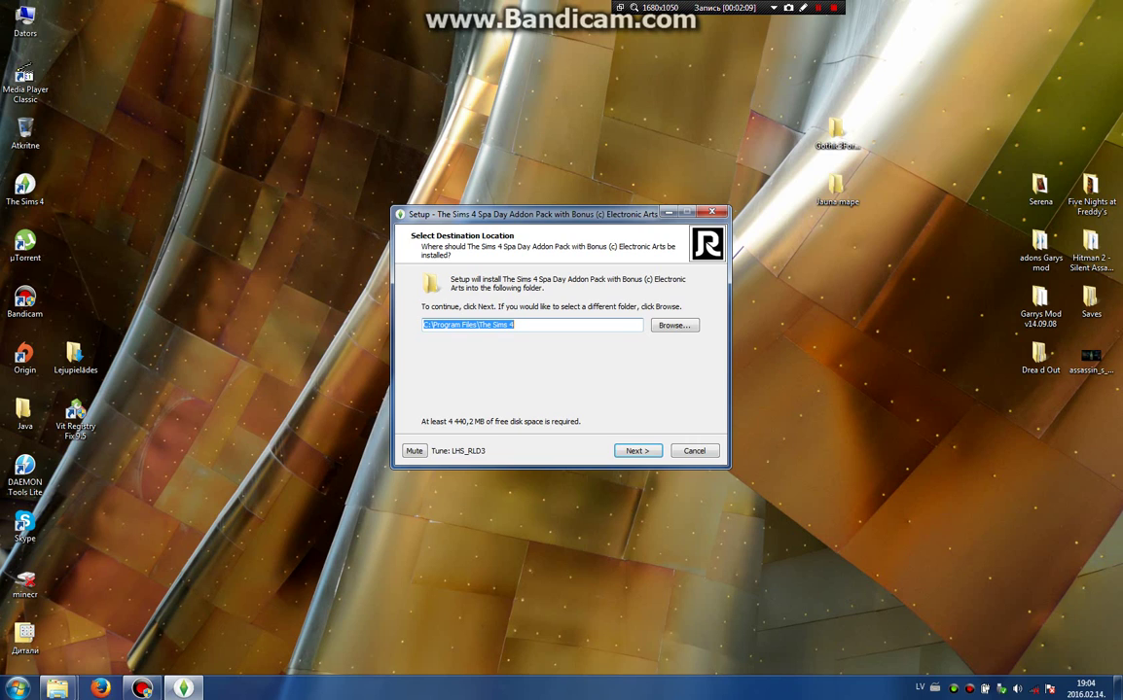
Step: Set the add-on's install destination to C:\Games\The Sims 4
key("Tab")
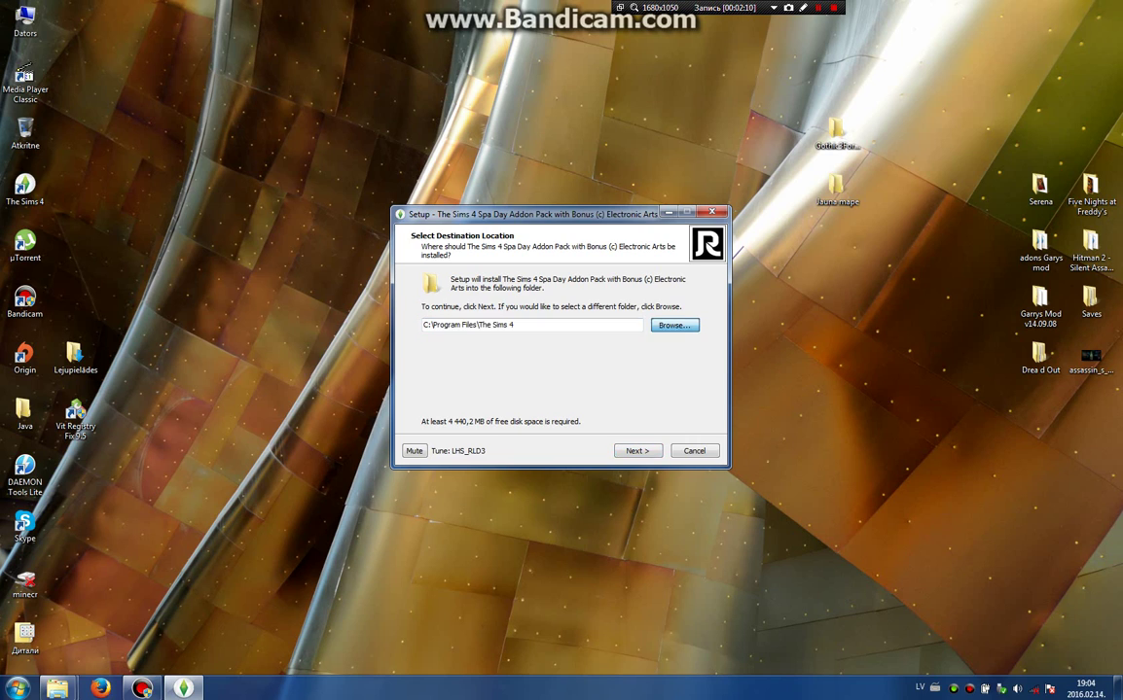
key("Return")
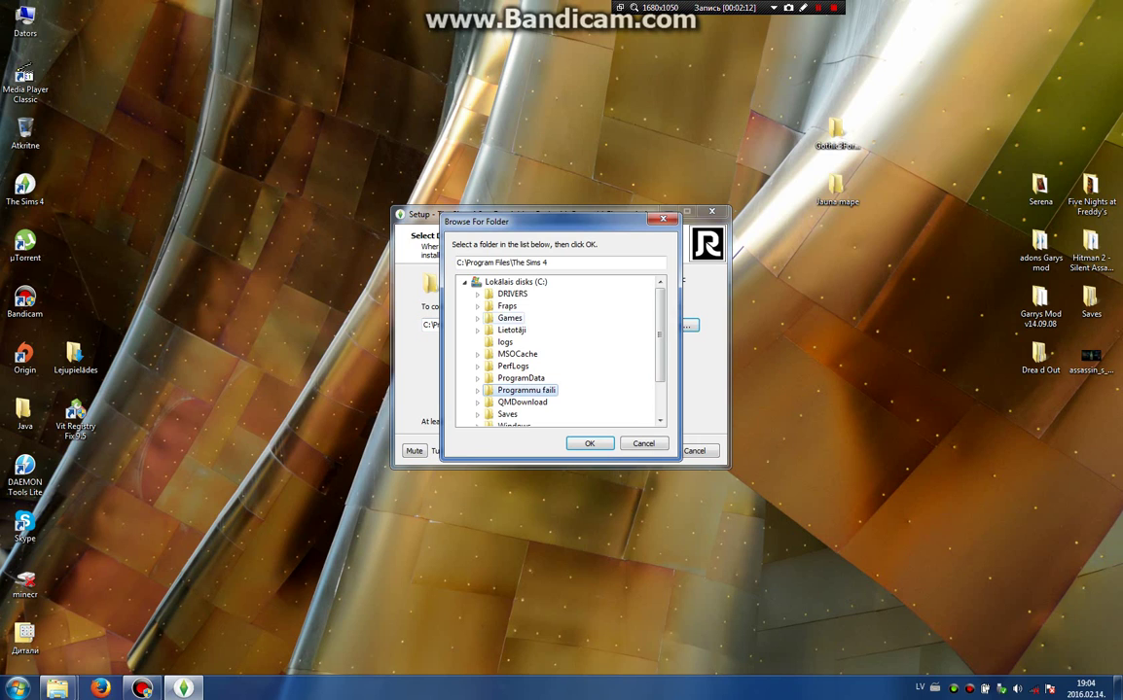
left_click(510, 319)
key("Return")
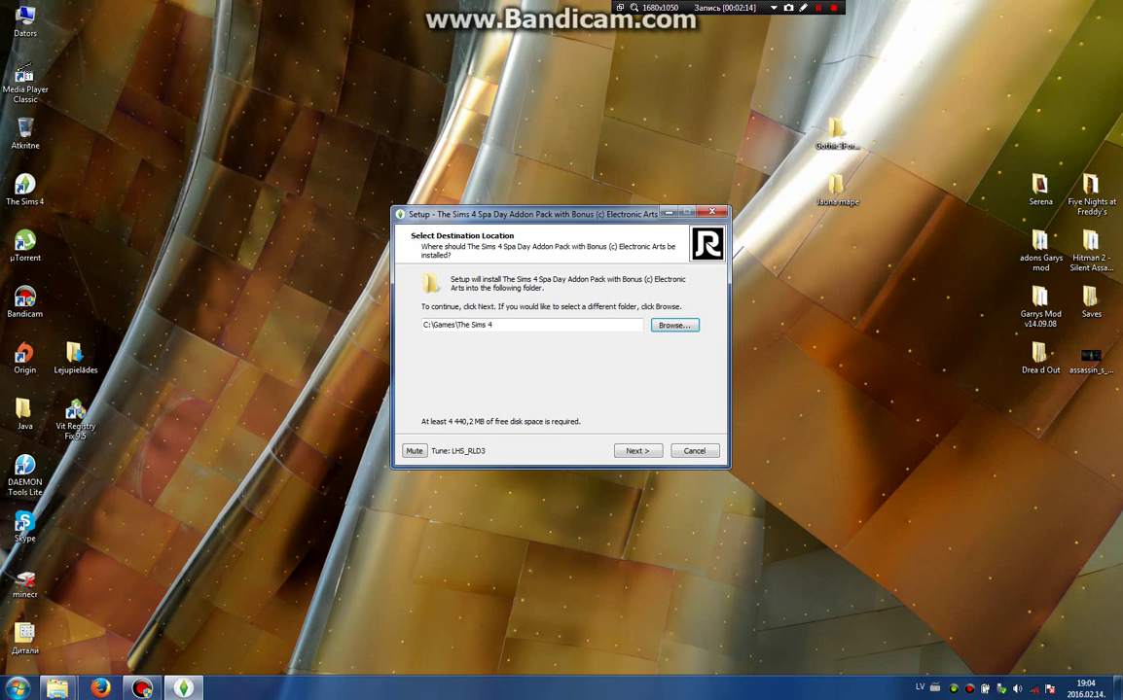
left_click_drag(498, 325, 434, 324)
Step: Start the installation into the existing The Sims 4 folder with both the desktop and start menu icons enabled
key("Return")
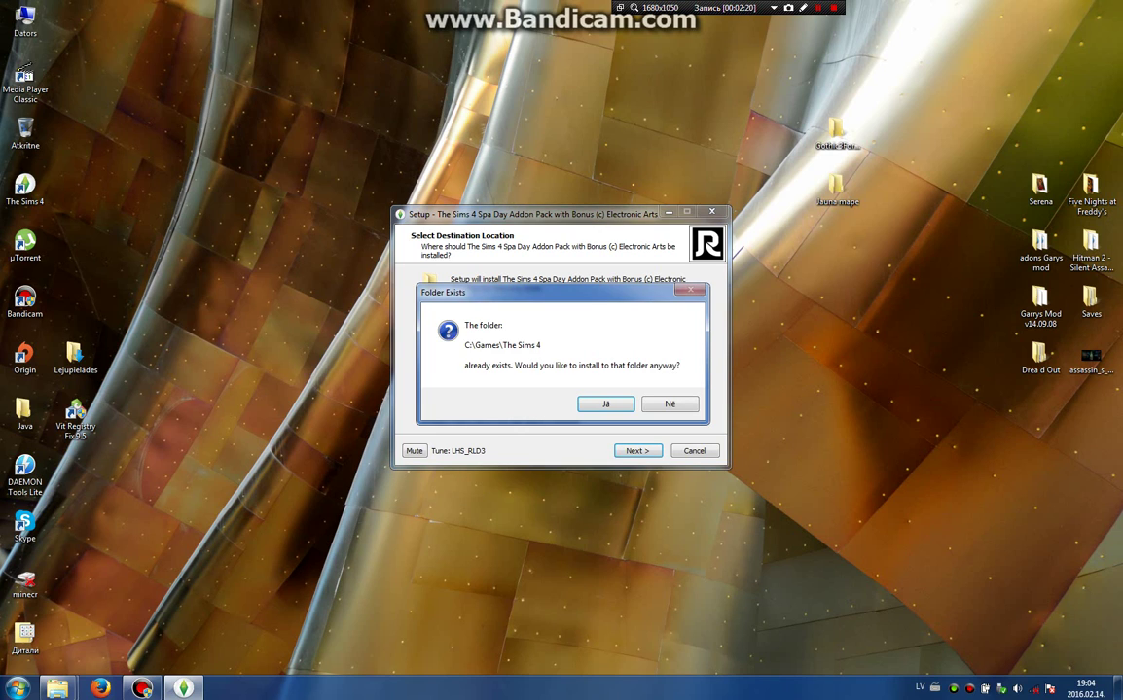
key("Return")
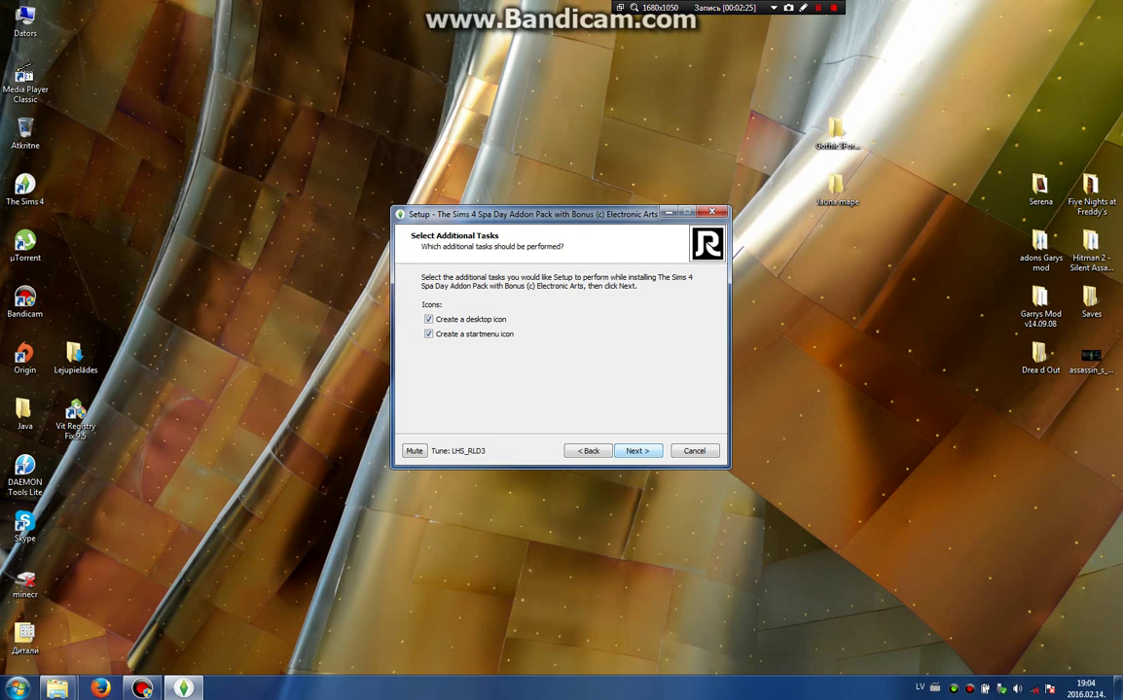
key("Return")
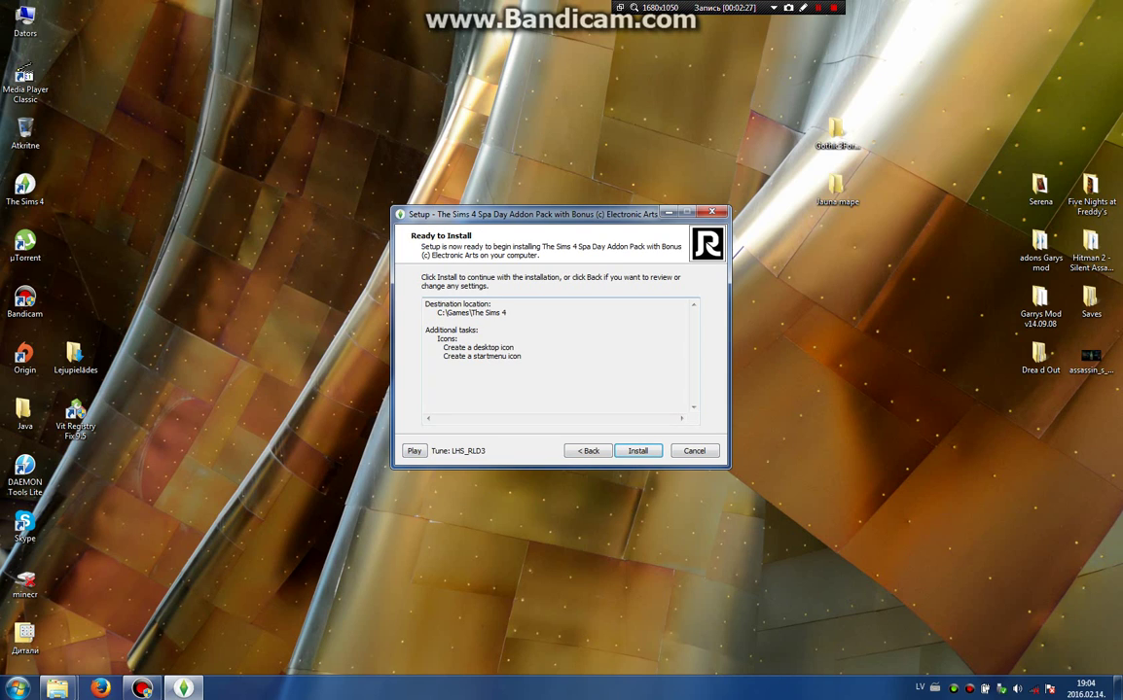
key("Return")
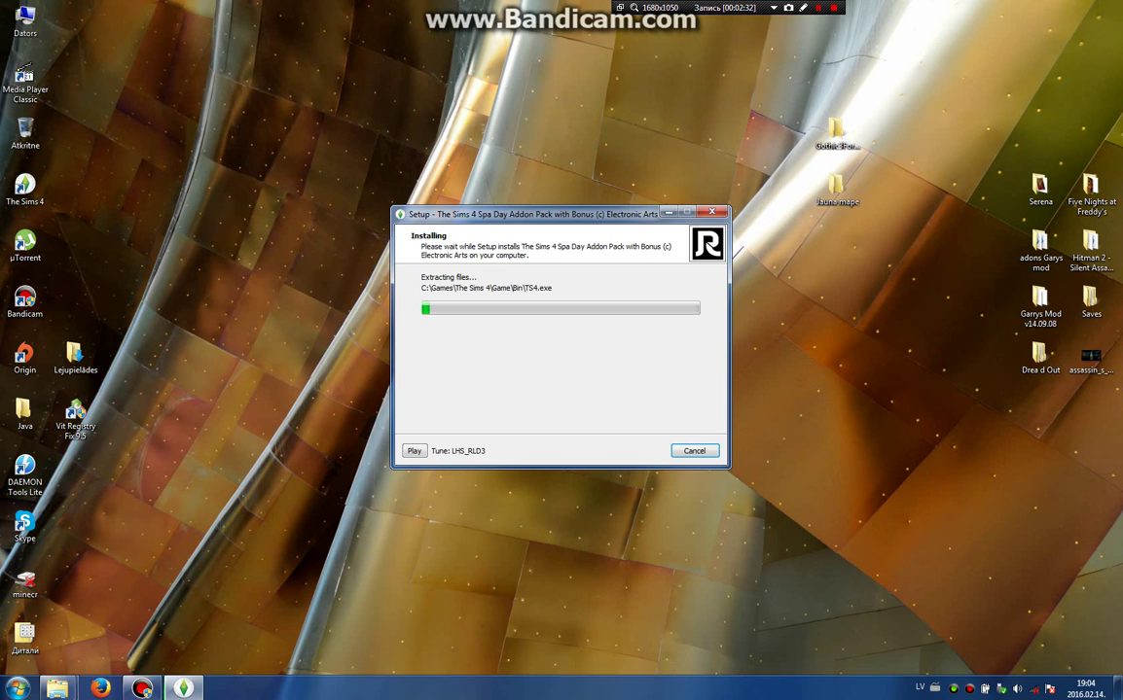
Step: Finish the Spa Day setup wizard and bring the mounted SIMS RACKET disc window back up, clear of the desktop shortcuts
left_click_drag(560, 213, 496, 165)
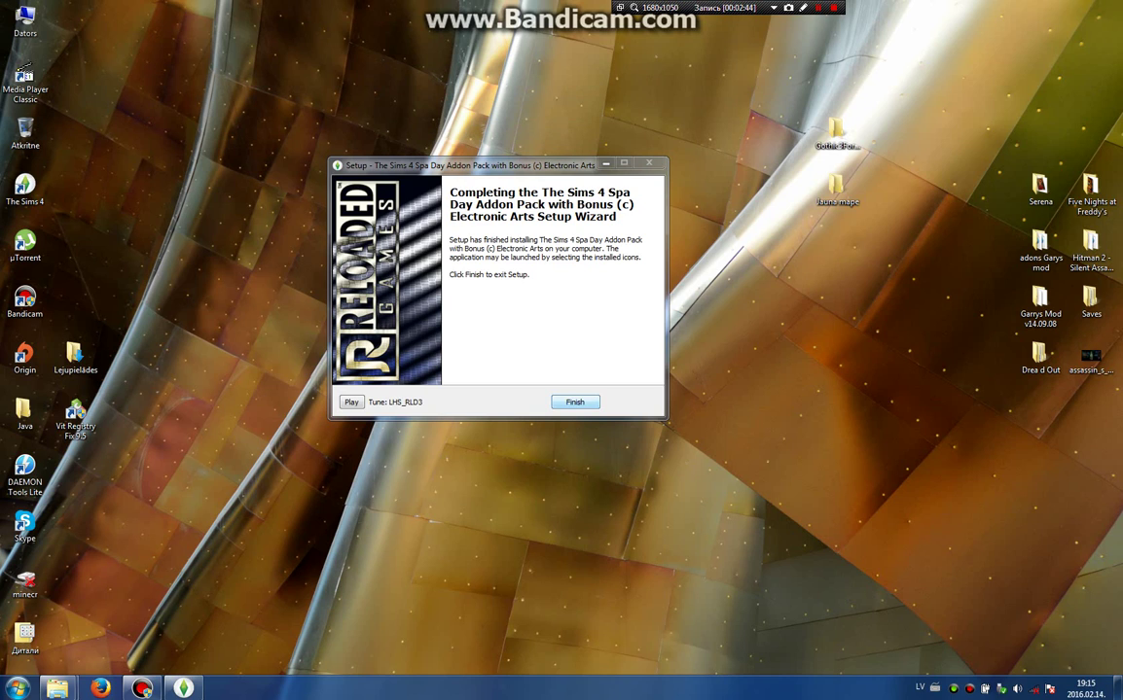
key("Return")
mouse_move(58, 687)
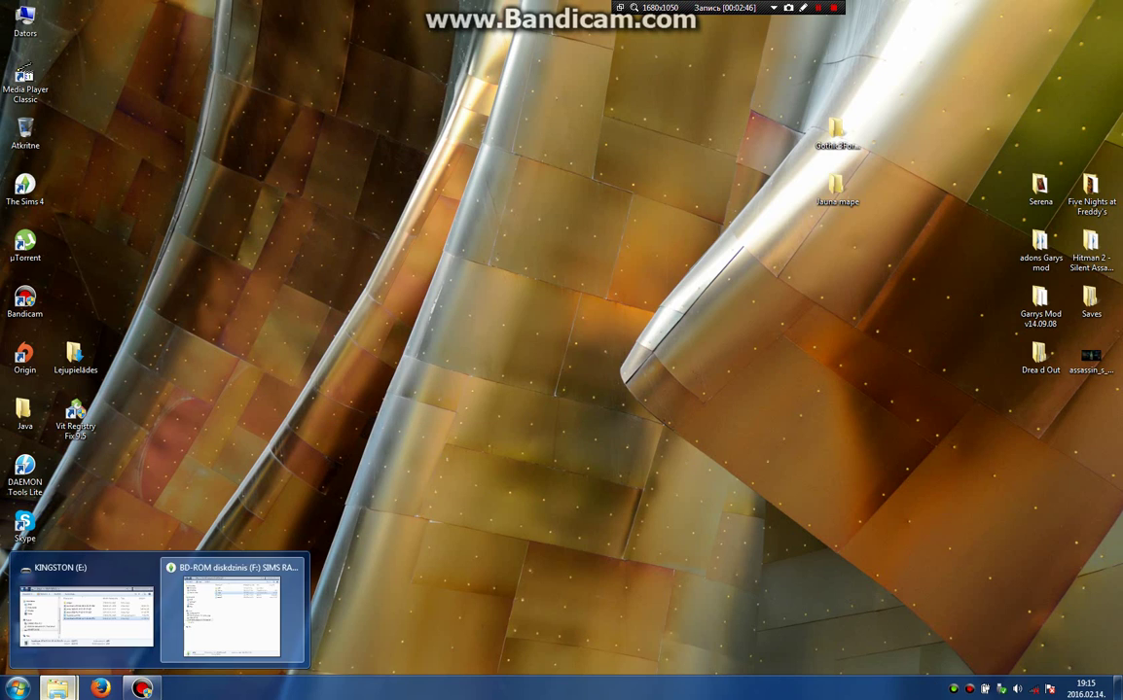
left_click(234, 613)
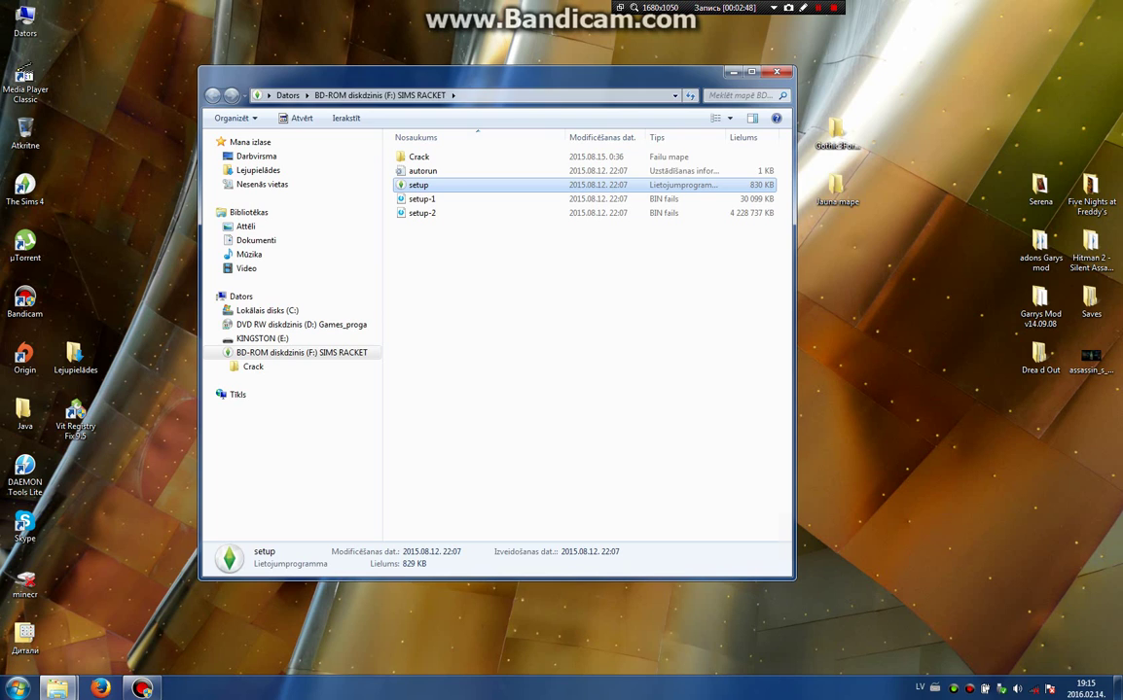
left_click_drag(438, 74, 751, 75)
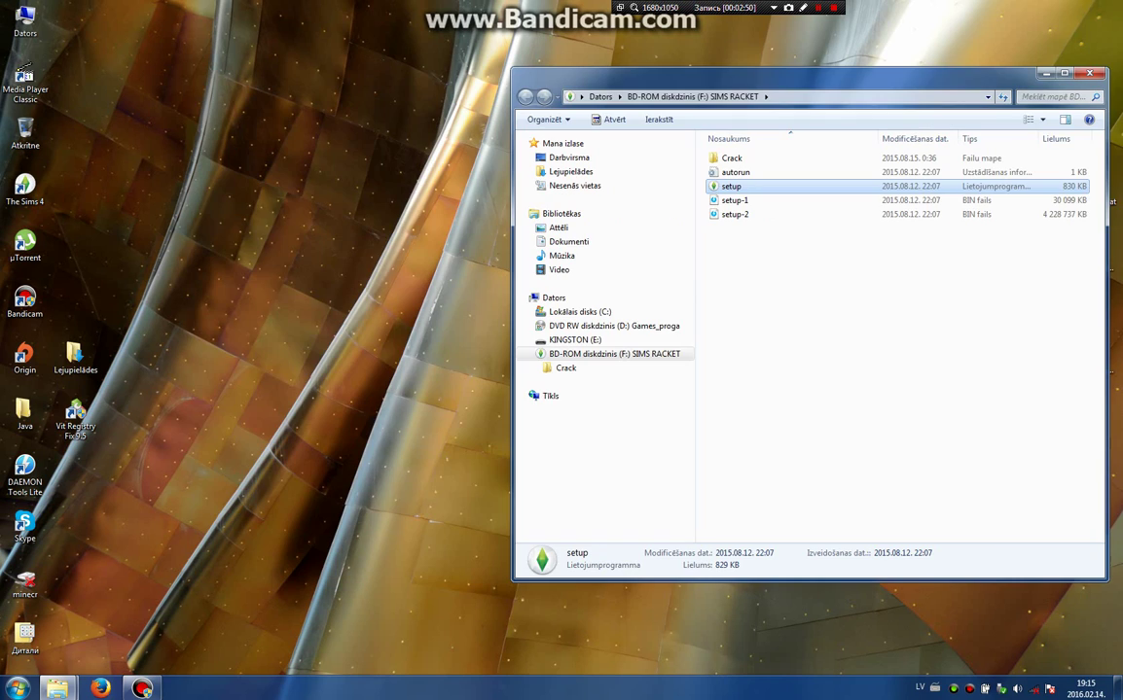
Step: Move The Sims 4 desktop shortcut to a free area and open its file location
left_click_drag(25, 185, 329, 189)
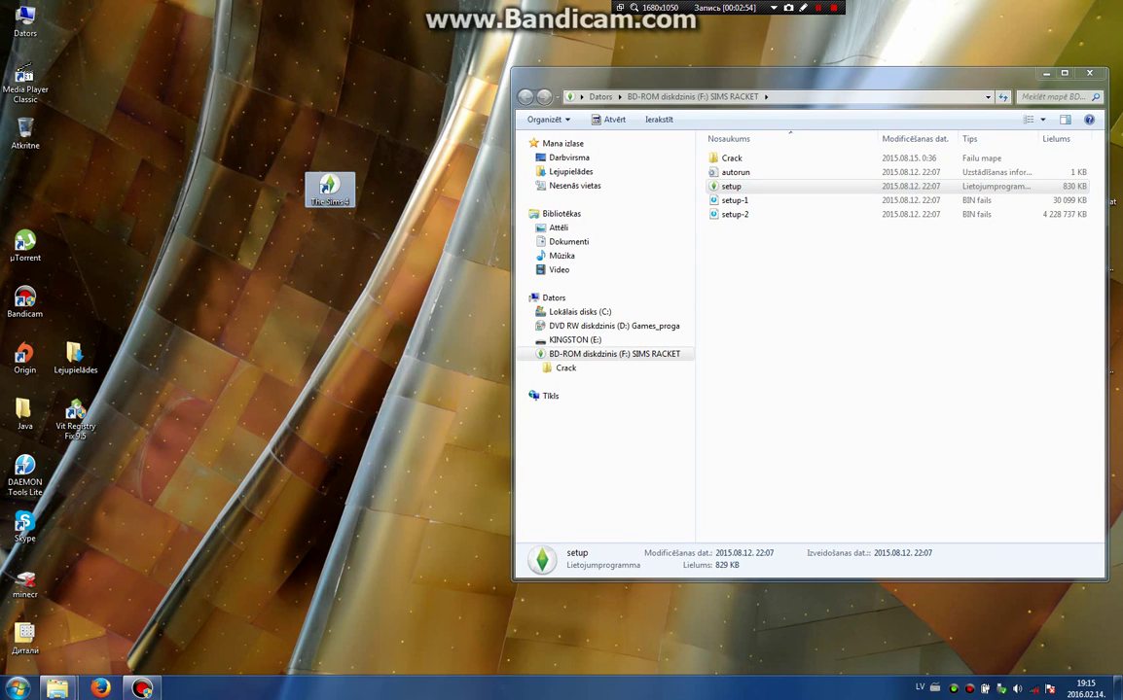
right_click(324, 187)
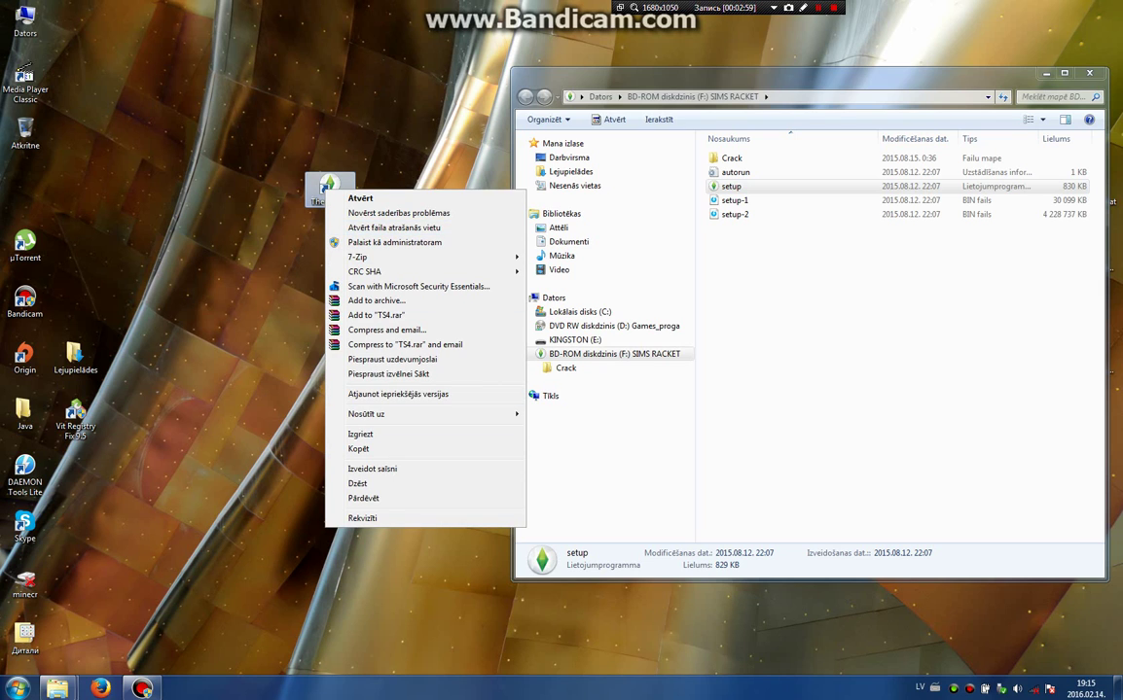
left_click(394, 227)
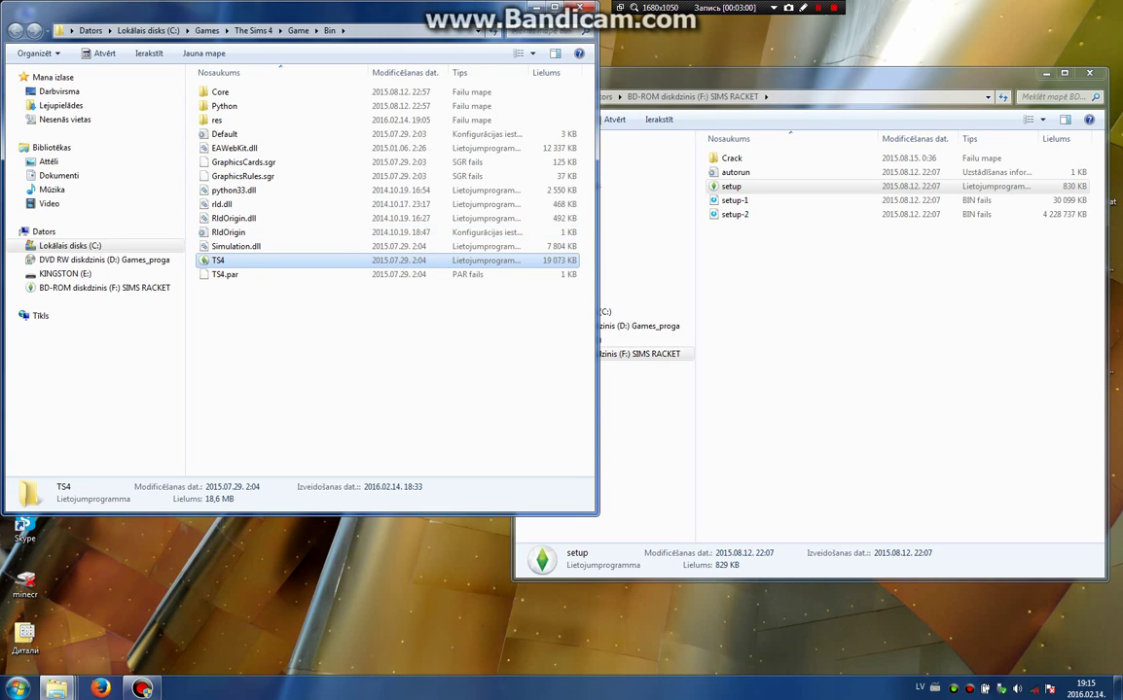
Step: In the SIMS RACKET disc window, open the Bin folder inside Crack\Game
left_click(759, 75)
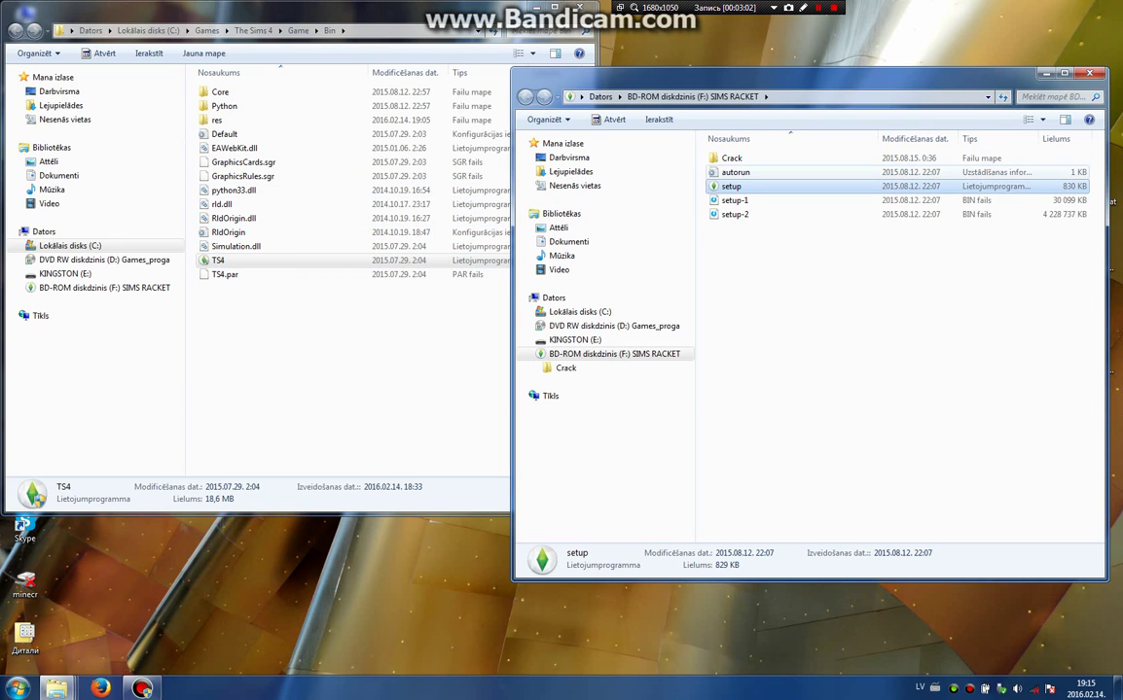
key("Up")
key("Up")
key("Return")
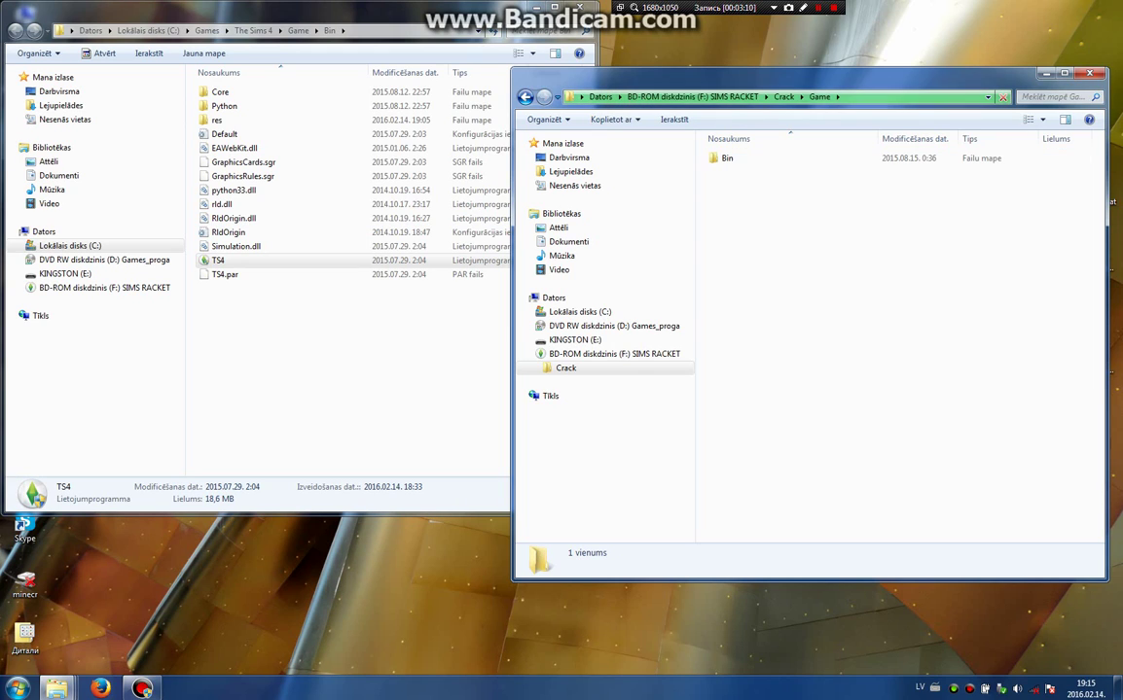
double_click(728, 157)
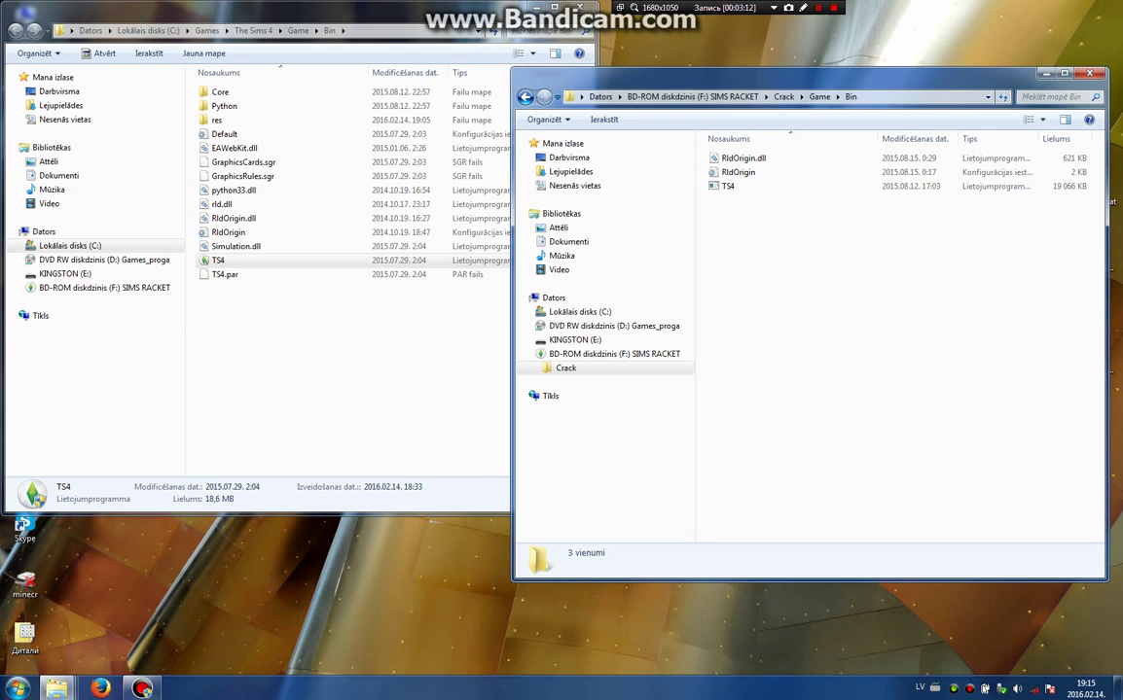
Step: Copy RldOrigin.dll, RldOrigin and TS4 from the disc's Bin folder into C:\Games\The Sims 4\Game\Bin, replacing all the existing files
left_click_drag(808, 275, 309, 374)
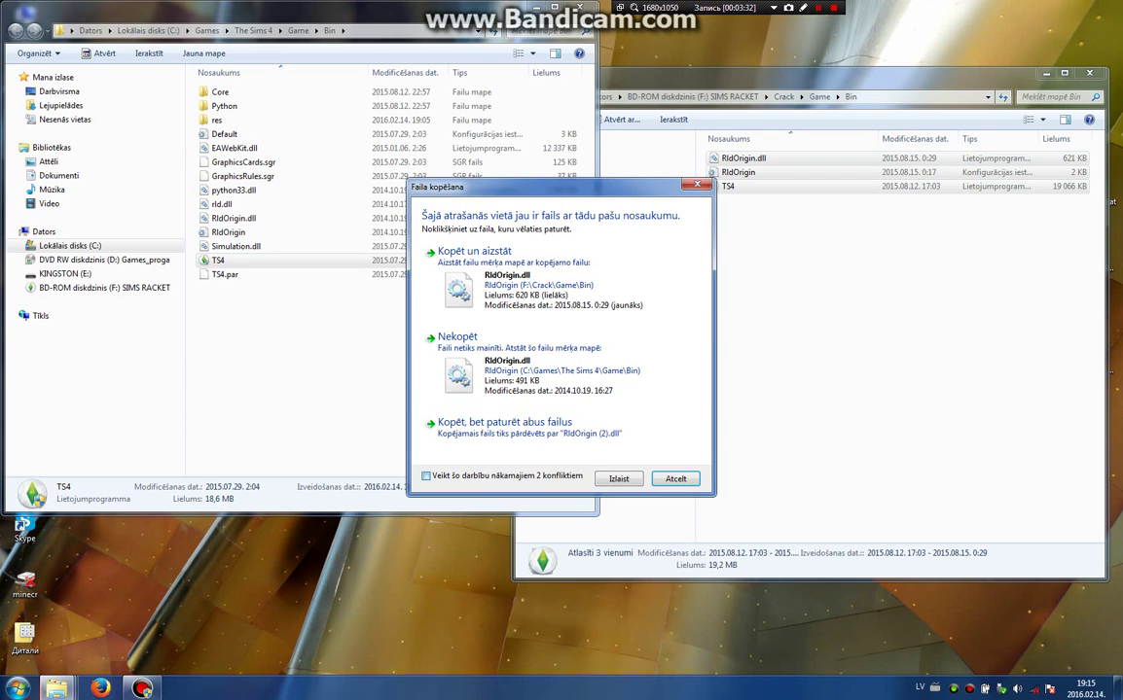
left_click(425, 476)
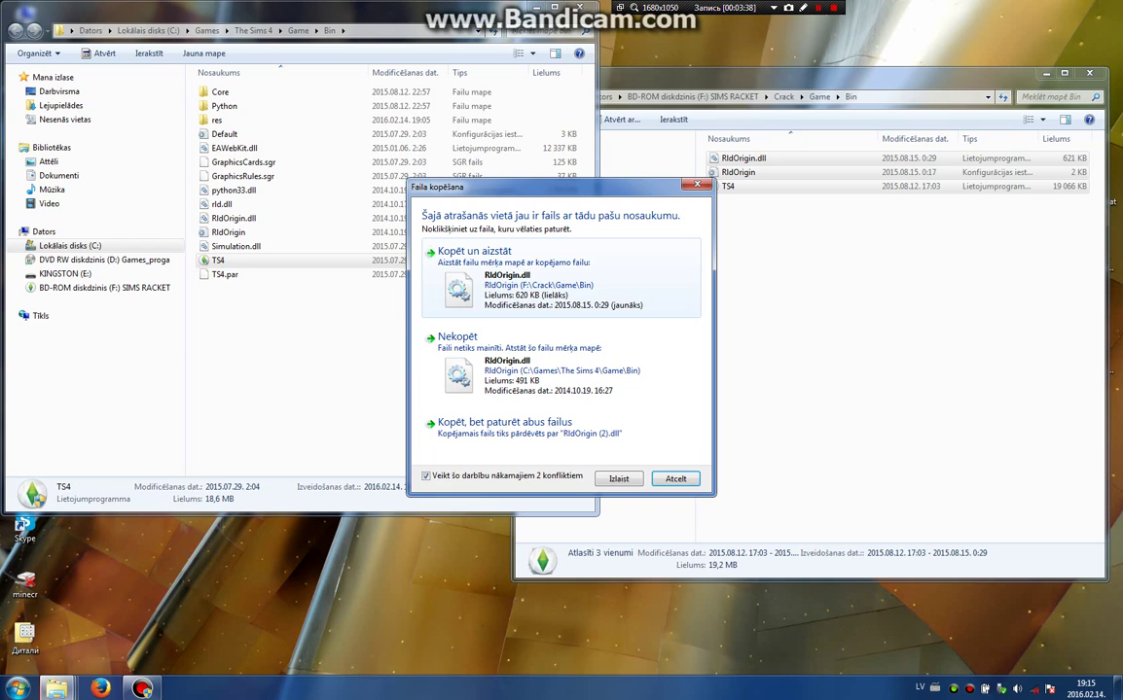
left_click(474, 253)
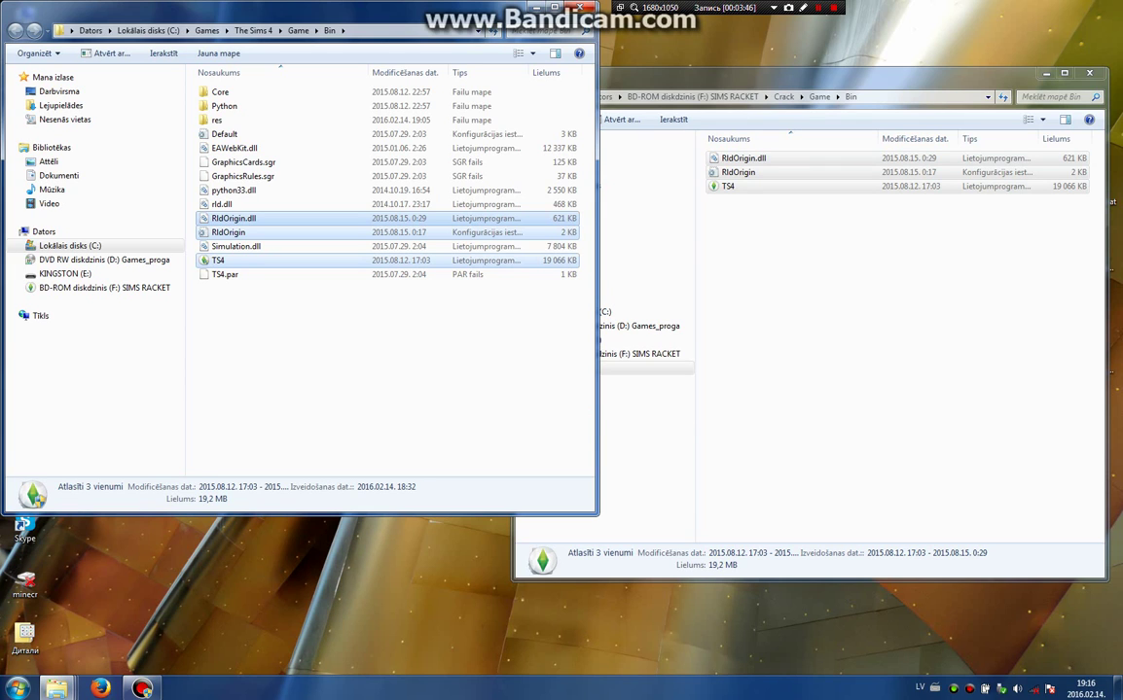
Step: Close the game's Bin folder, the disc's Bin folder and the KINGSTON (E:) window
left_click(581, 6)
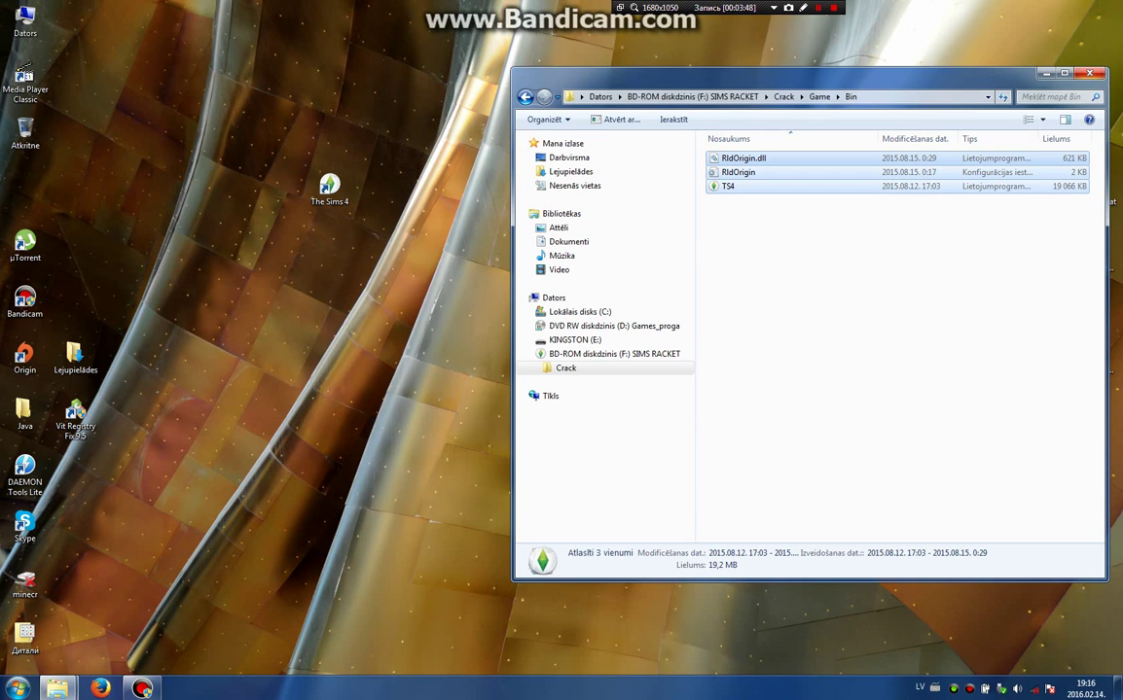
left_click(1090, 74)
left_click(59, 689)
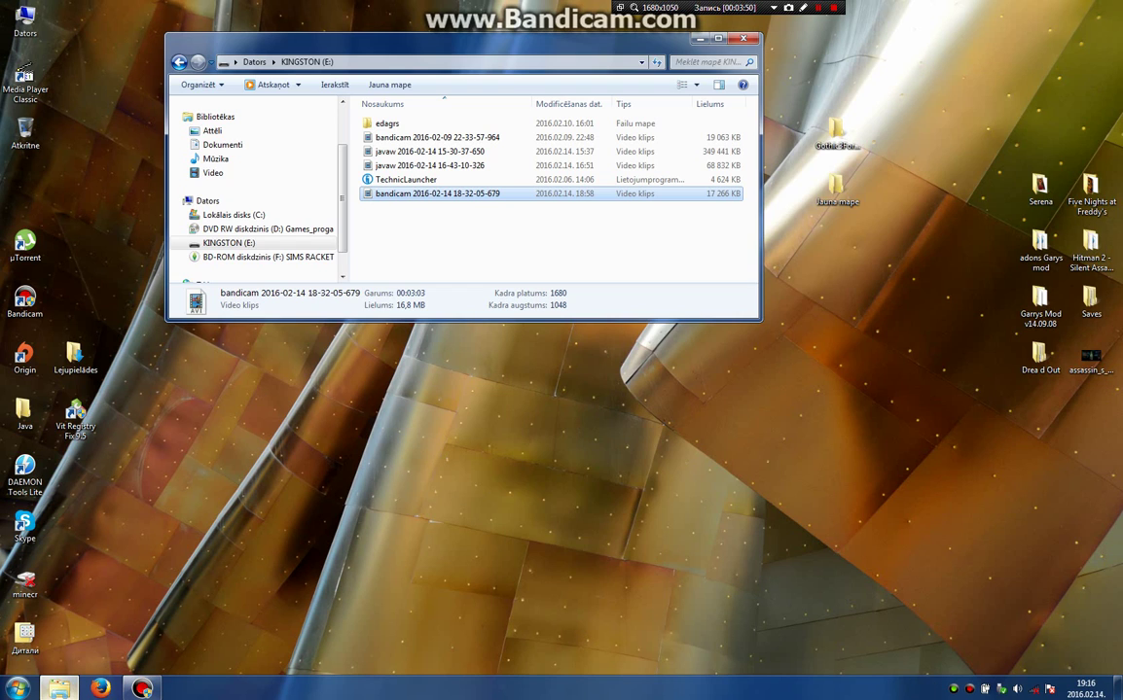
left_click(743, 38)
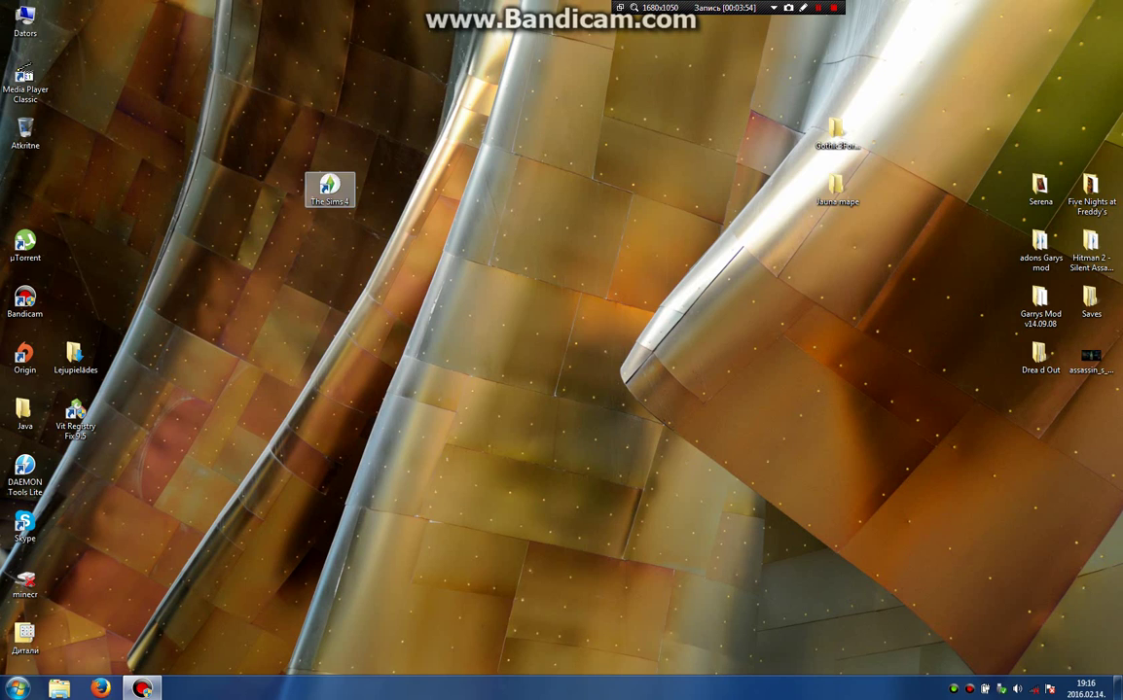
Step: Move The Sims 4 shortcut to the middle of the desktop, launch the game and allow TS4.exe to make changes
left_click_drag(329, 188, 583, 245)
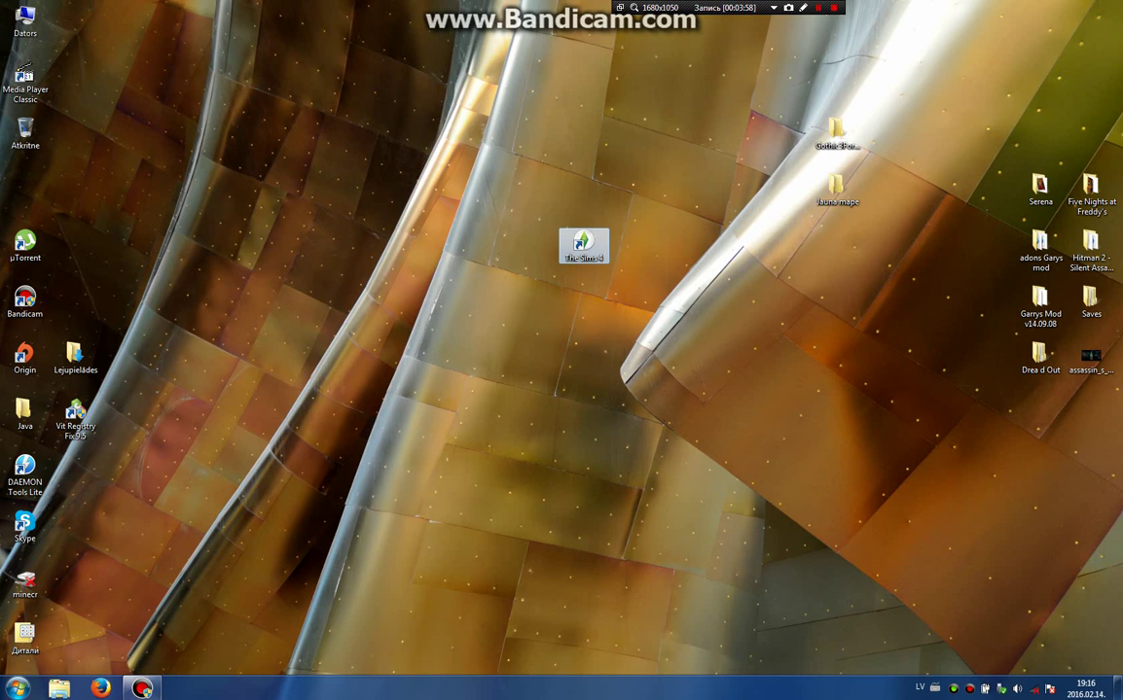
left_click(603, 321)
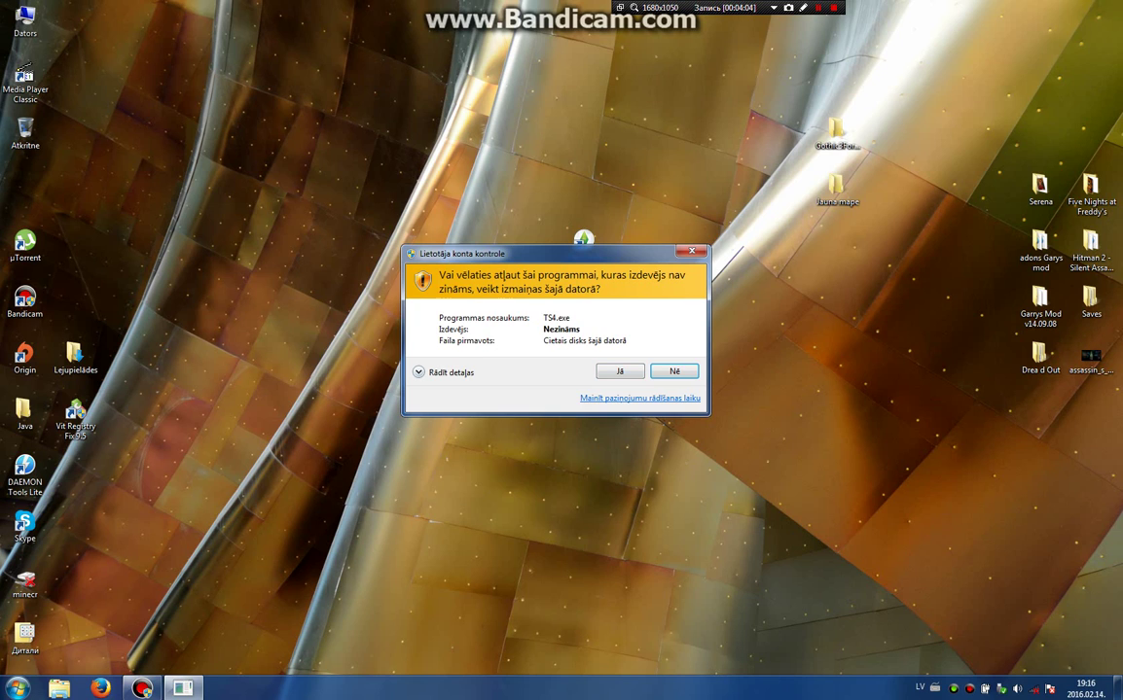
left_click(420, 373)
left_click(621, 383)
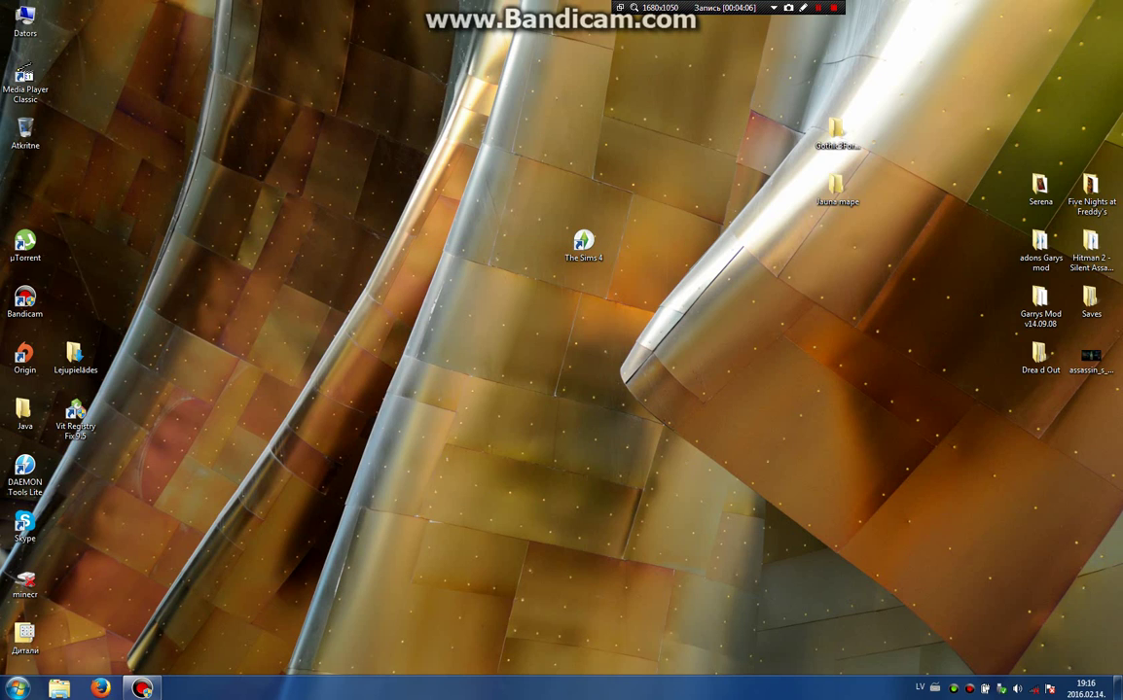